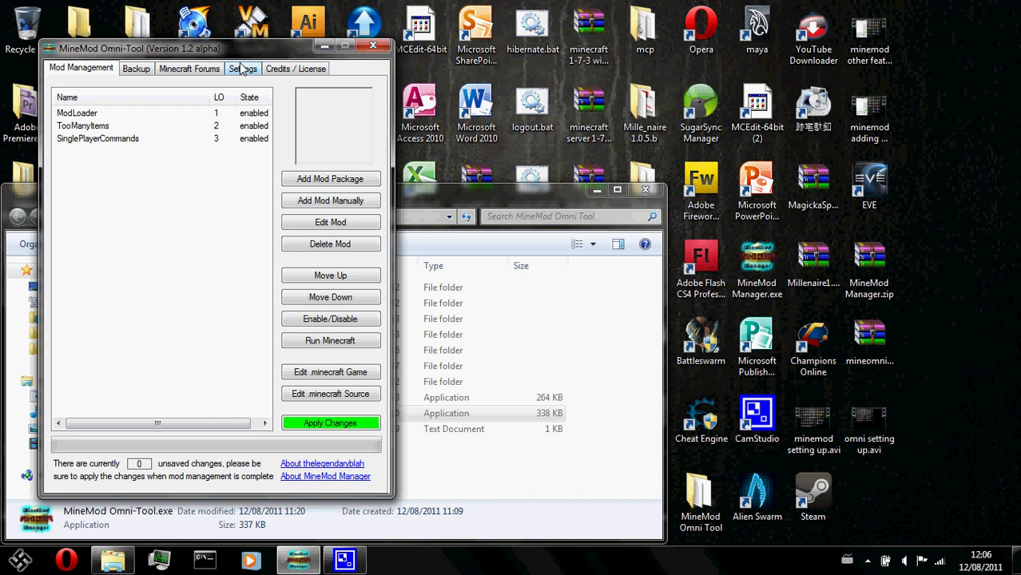
left_click(212, 127)
left_click(215, 140)
left_click(171, 128)
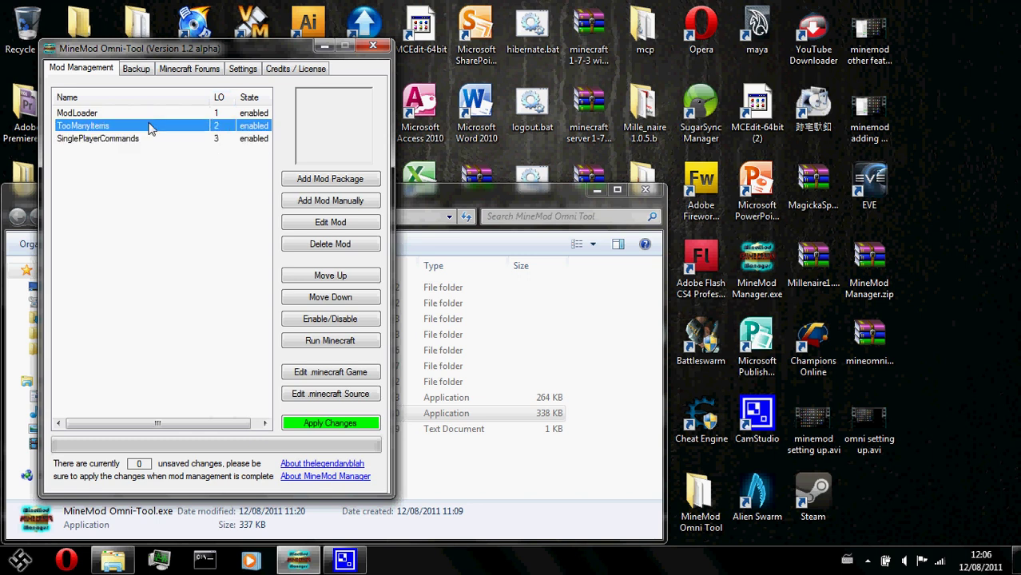
left_click(161, 114)
left_click(150, 127)
left_click(156, 148)
Edit the SinglePlayerCommands mod information and change its name to MultiPlayerCommands.
left_click(140, 137)
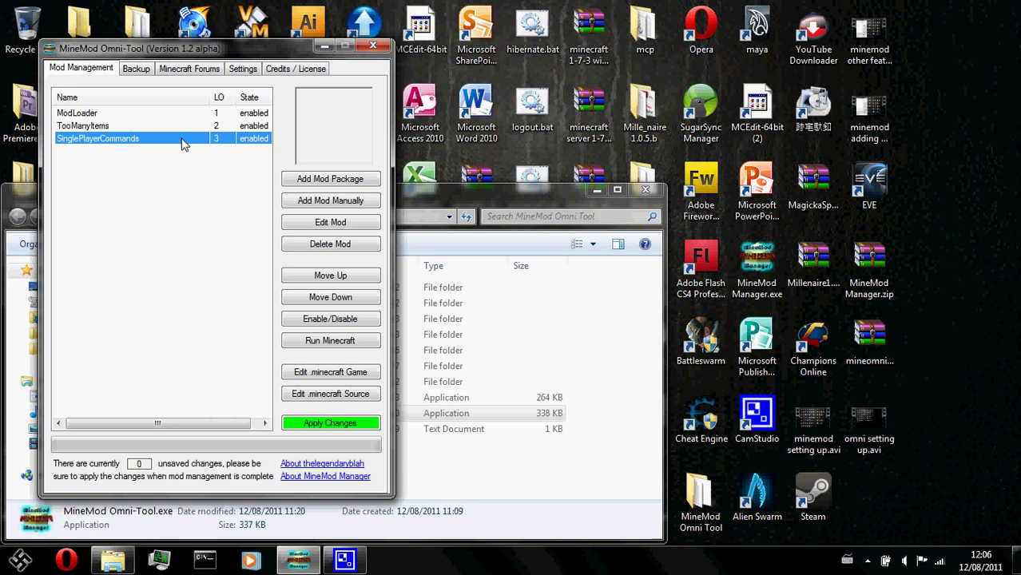
left_click(321, 223)
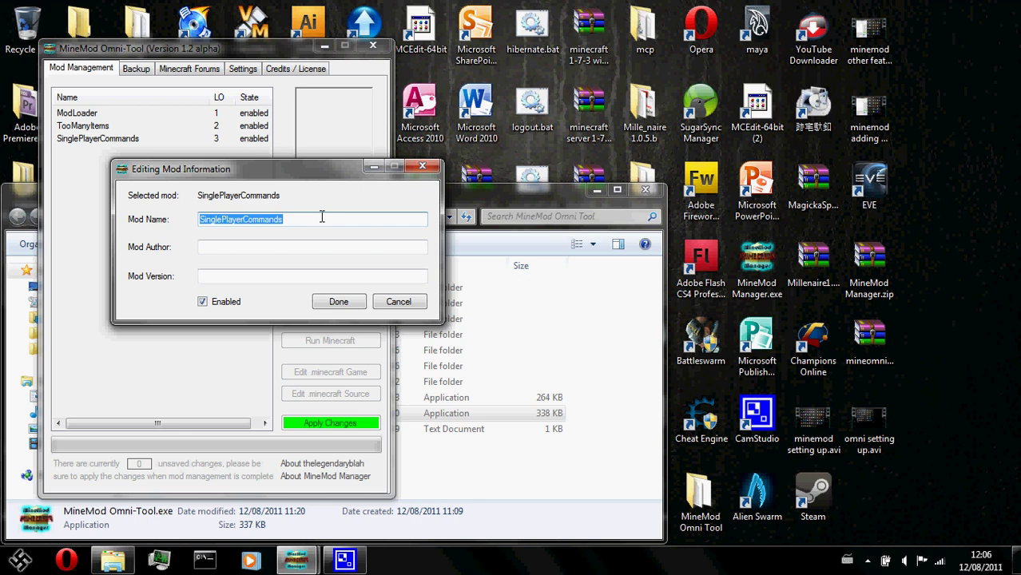
type("Mul")
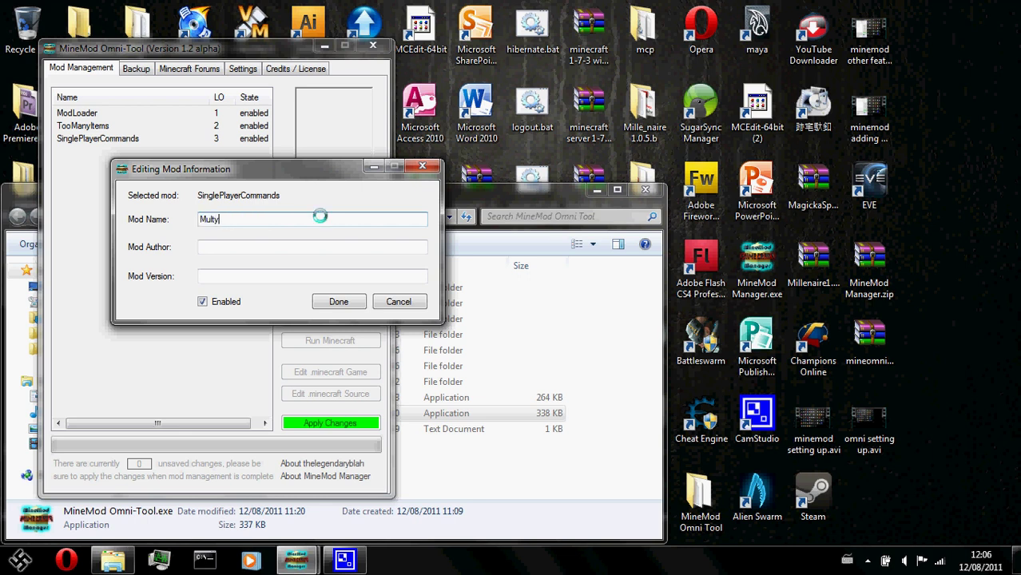
type("ti-PlayerCommands")
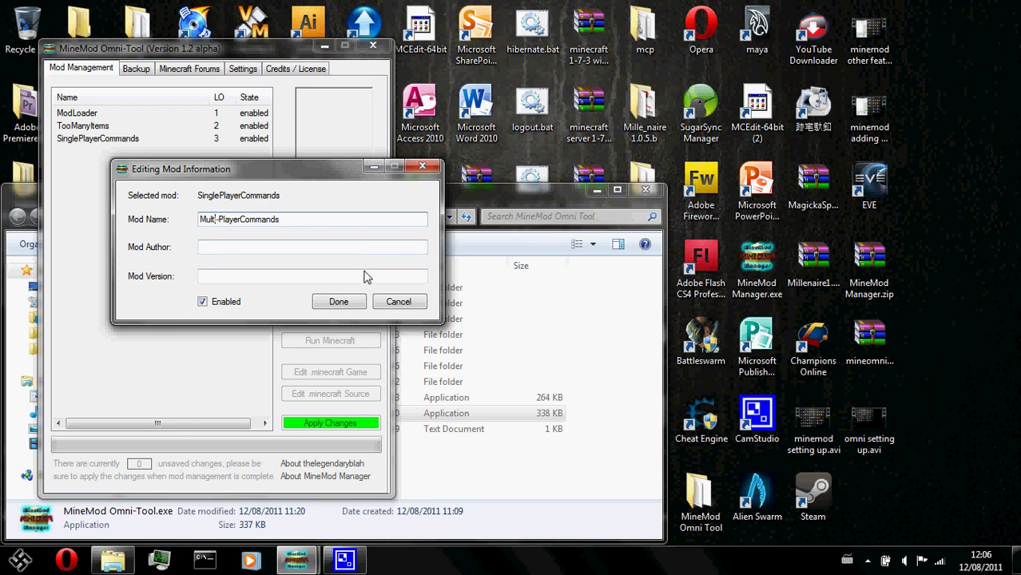
key("Right")
key("Delete")
key("BackSpace")
type("i")
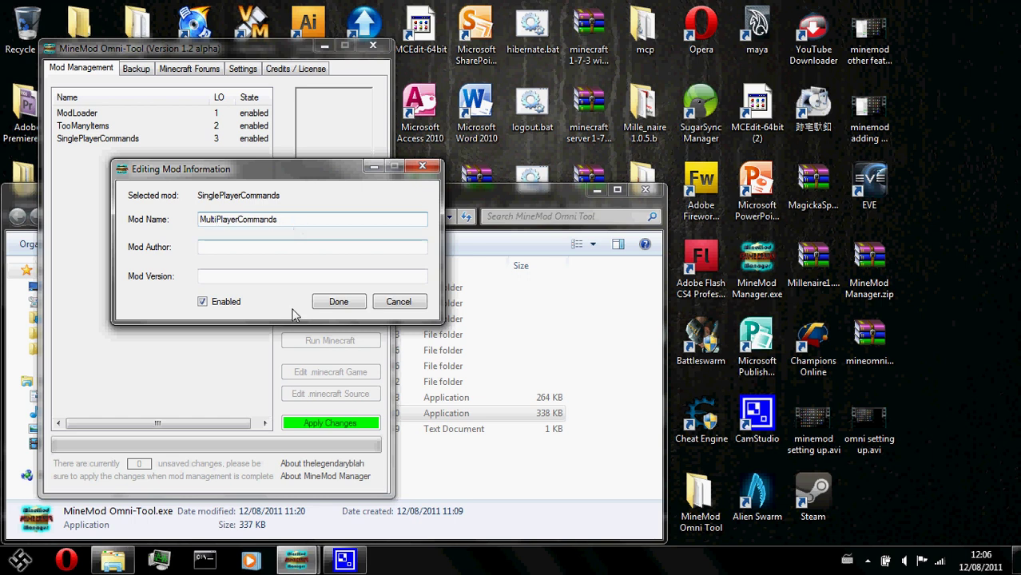
left_click(339, 301)
left_click(189, 152)
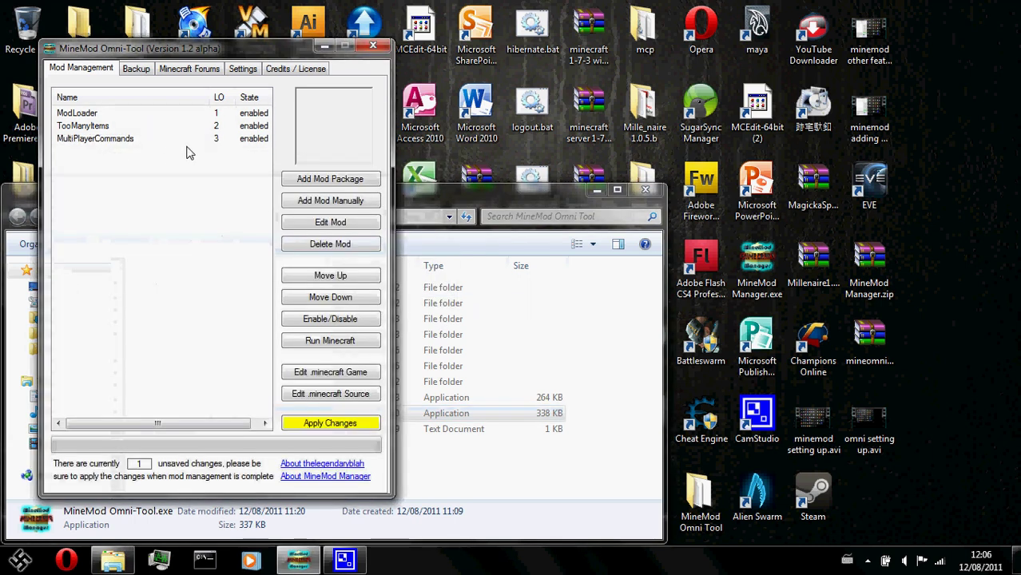
Rename the MultiPlayerCommands mod back to SinglePlayerCommands in its mod information.
left_click(159, 140)
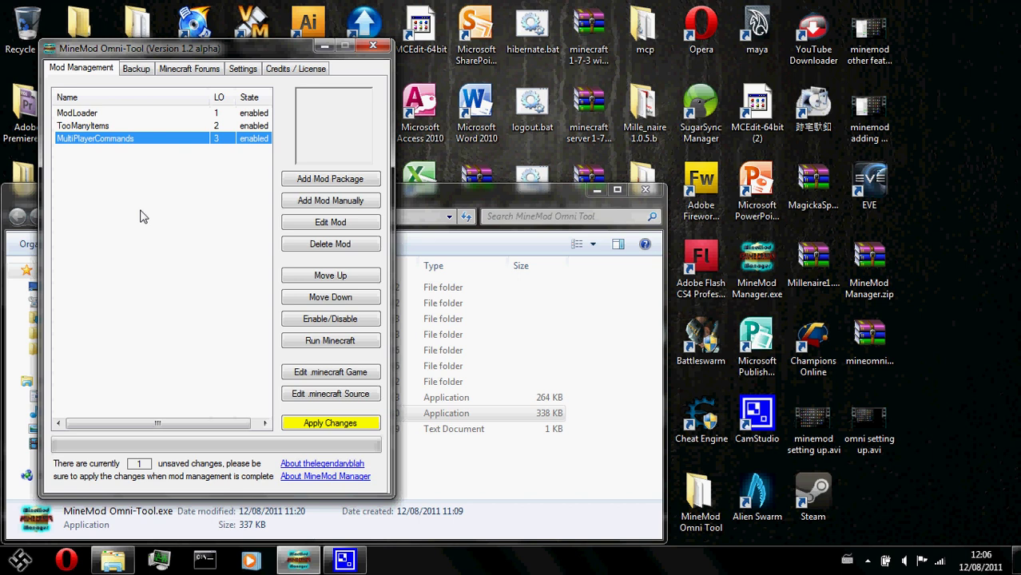
left_click(330, 227)
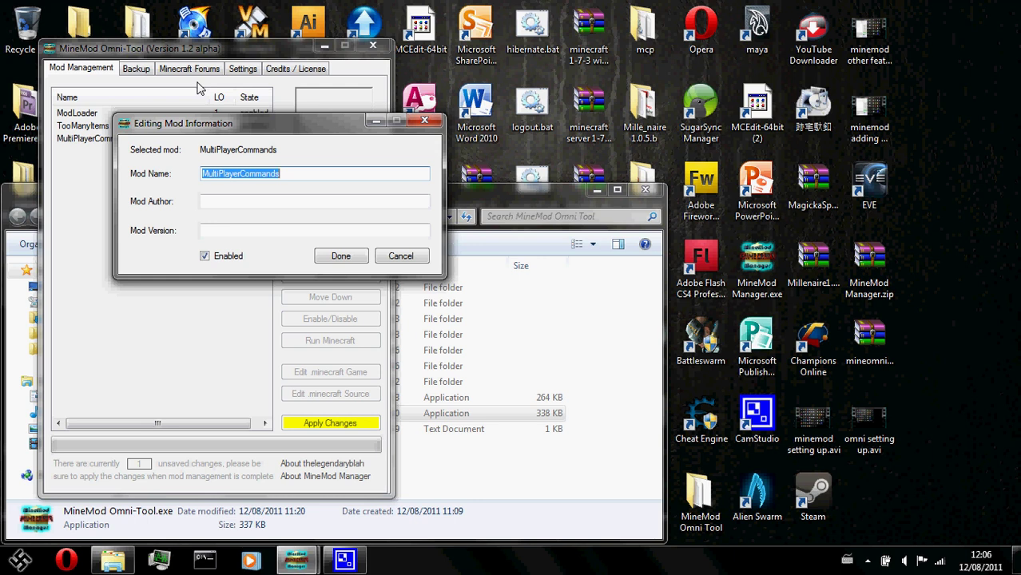
type("Singl")
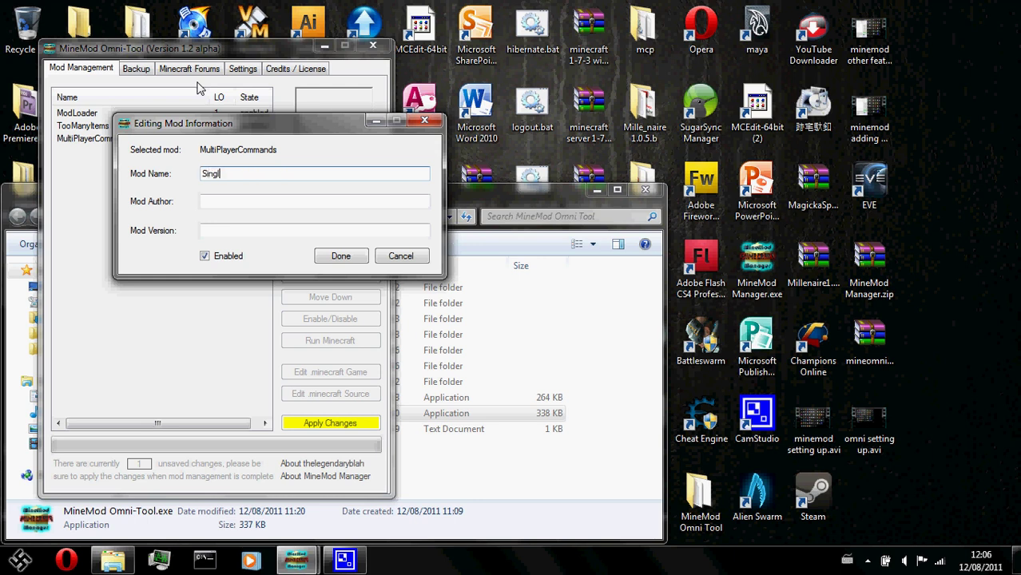
type("ePlayer Commands")
left_click(339, 255)
left_click(147, 171)
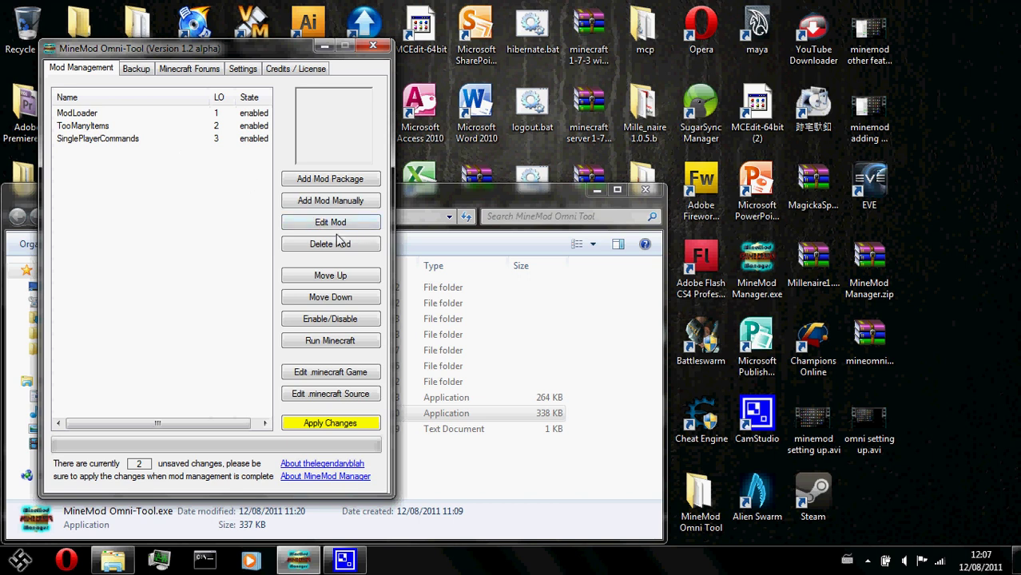
Delete the SinglePlayerCommands mod from the mod list and confirm the deletion.
left_click(136, 144)
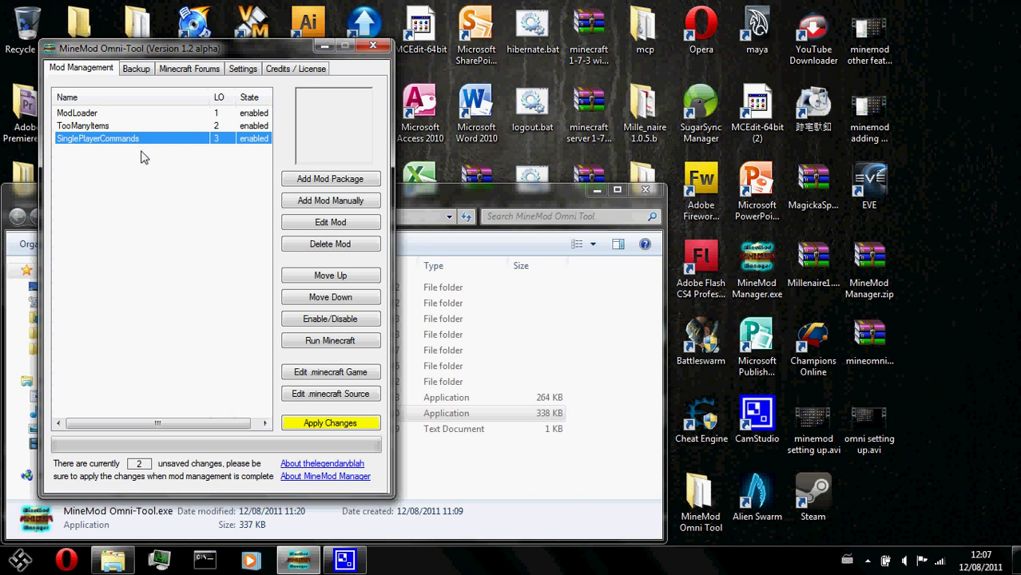
left_click(334, 253)
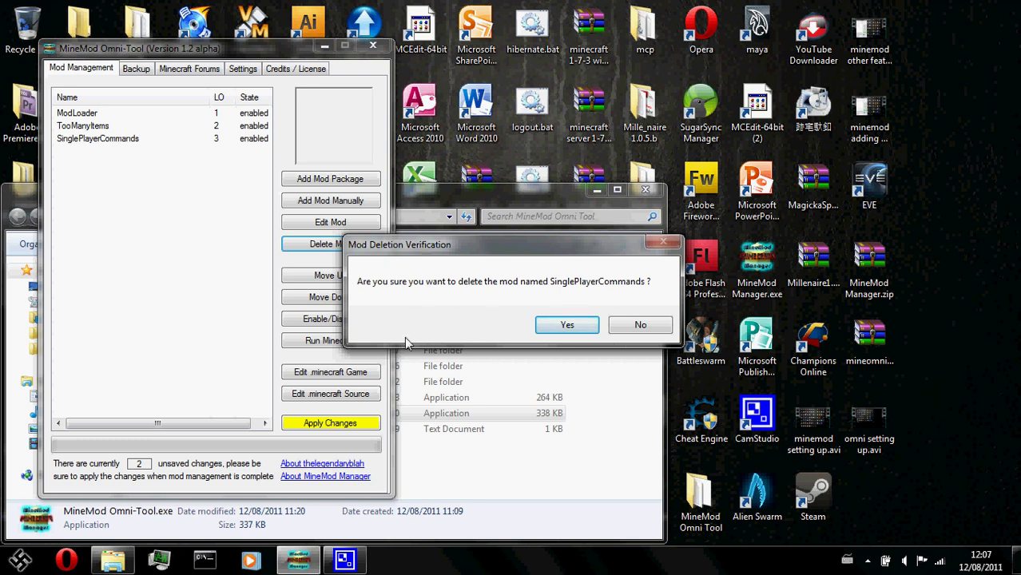
left_click(586, 321)
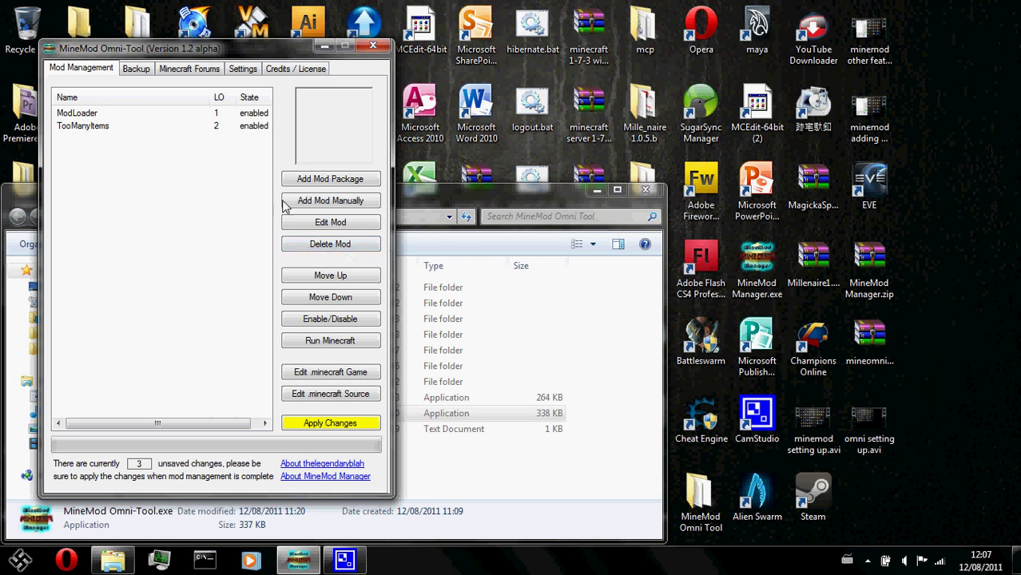
left_click(104, 119)
left_click(124, 128)
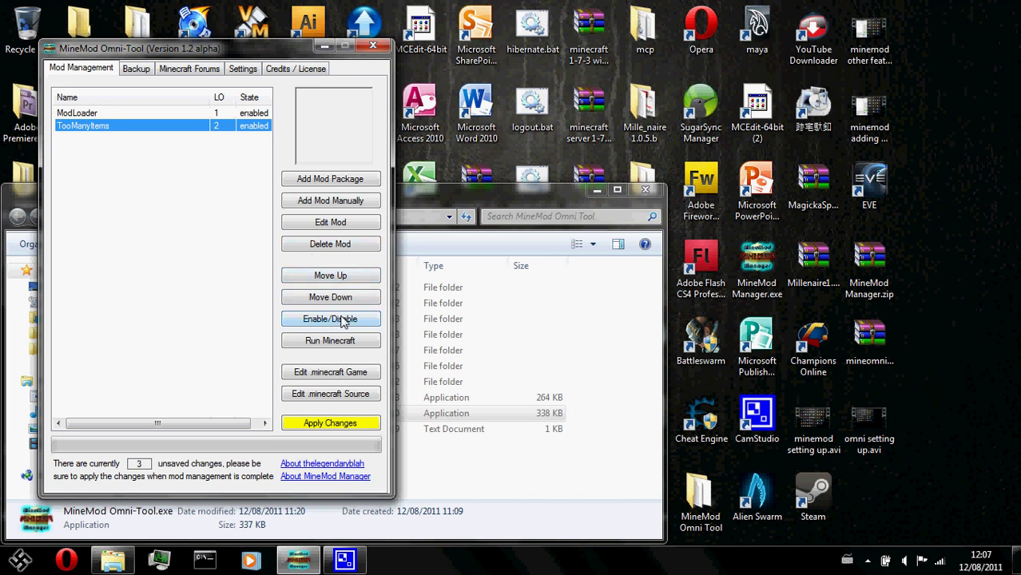
left_click(204, 240)
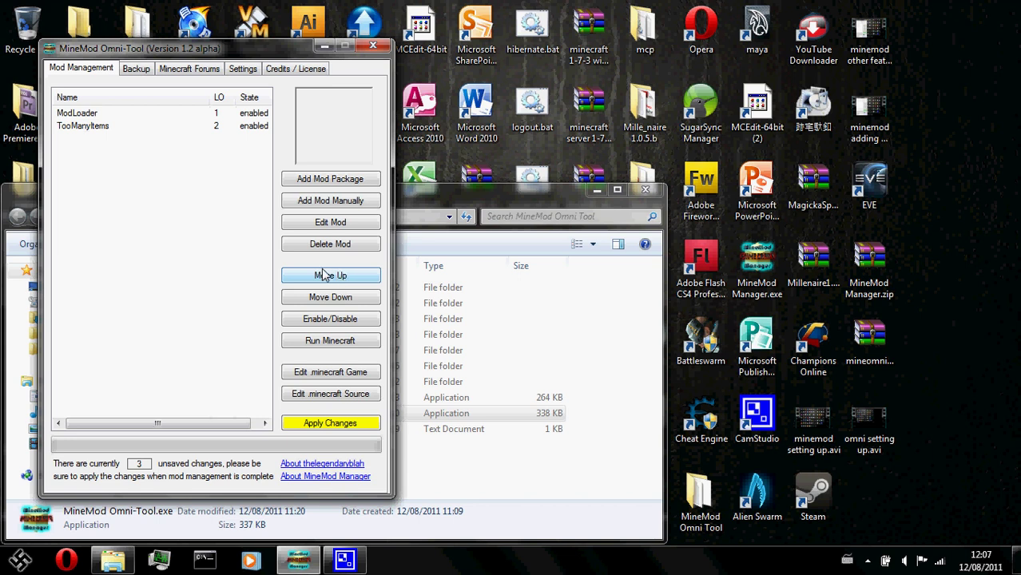
left_click(180, 126)
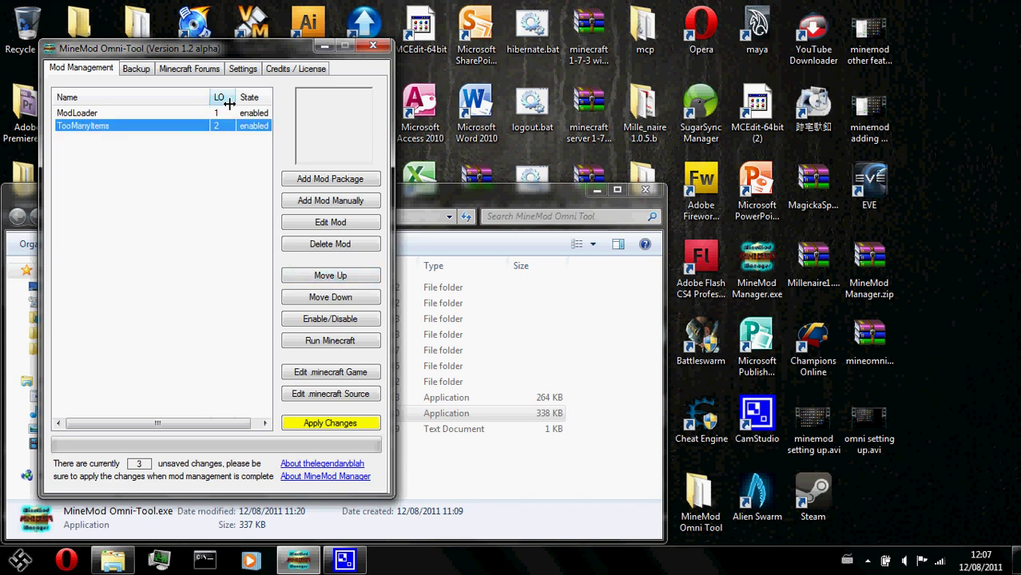
left_click(154, 116)
left_click(167, 130)
left_click(196, 216)
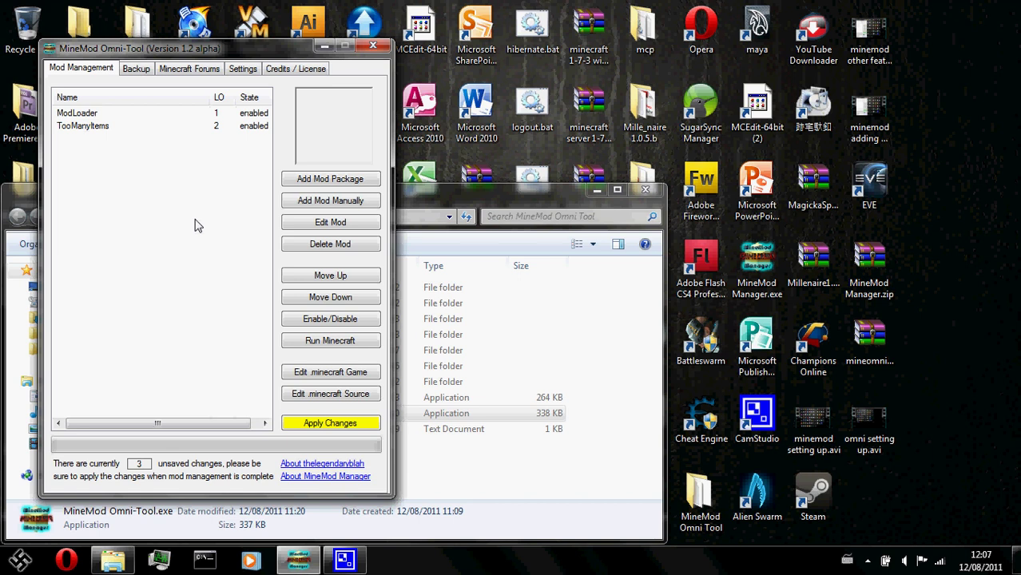
left_click(88, 116)
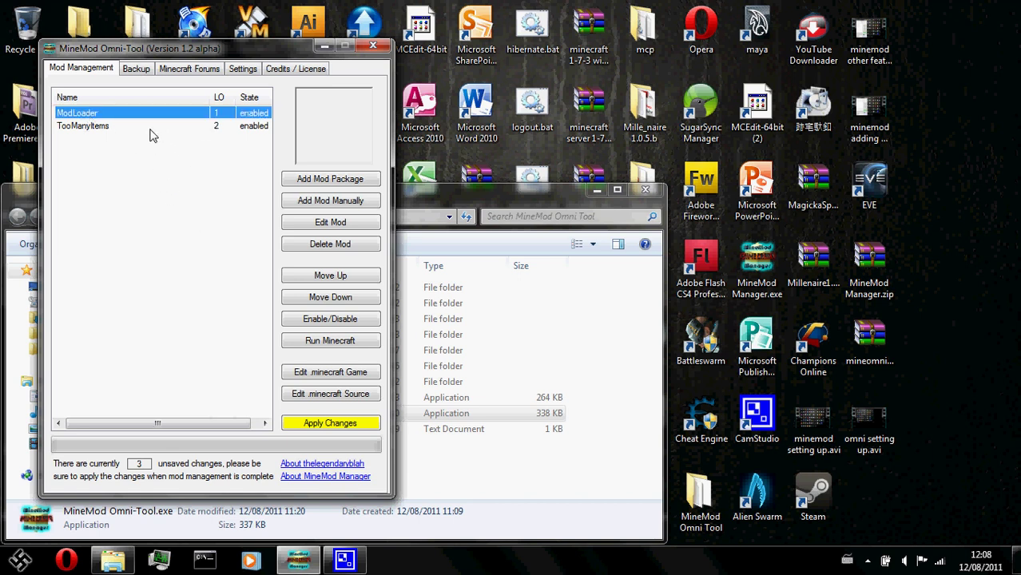
left_click(137, 140)
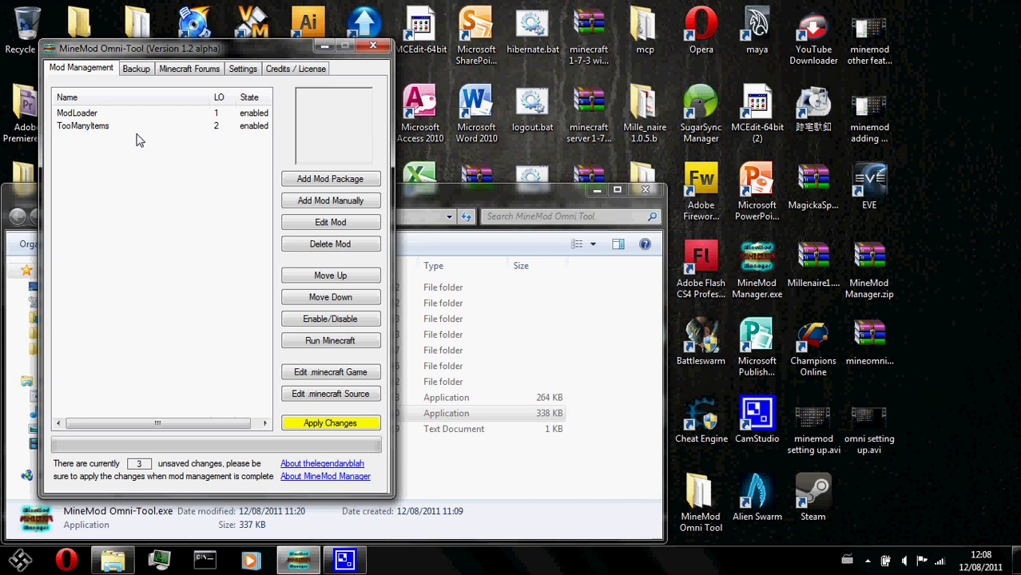
left_click(139, 129)
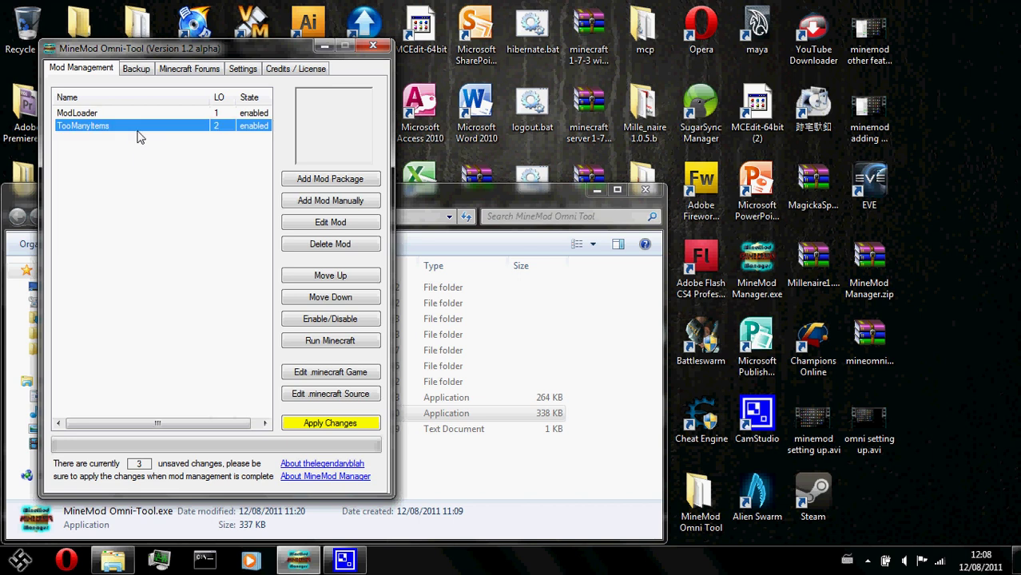
left_click(199, 113)
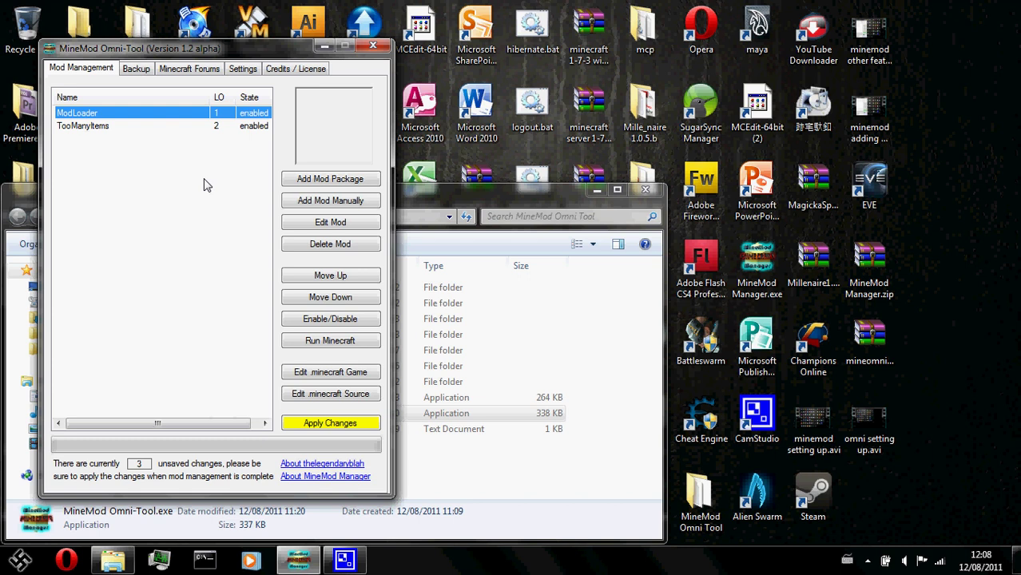
left_click(139, 129)
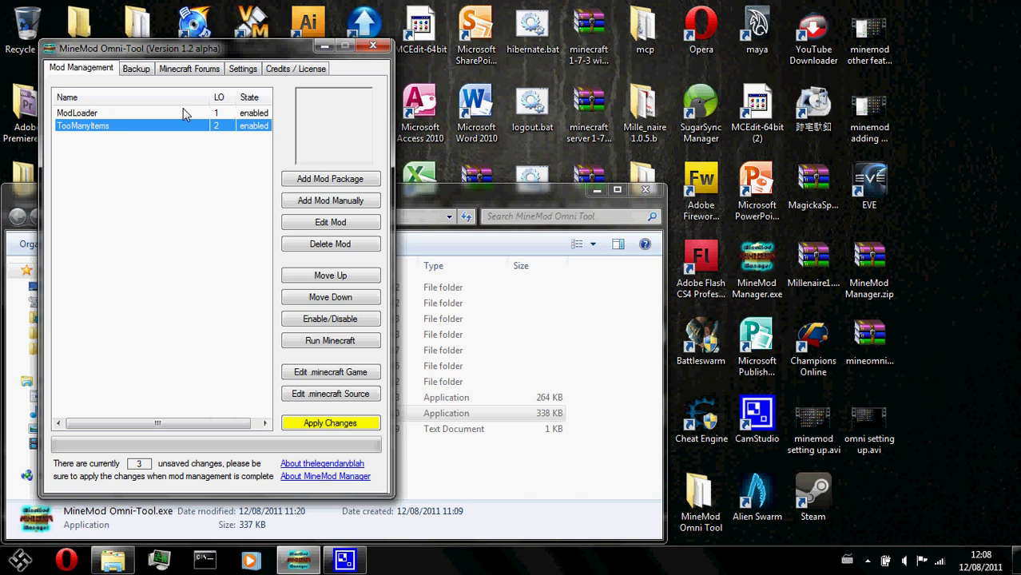
left_click(204, 114)
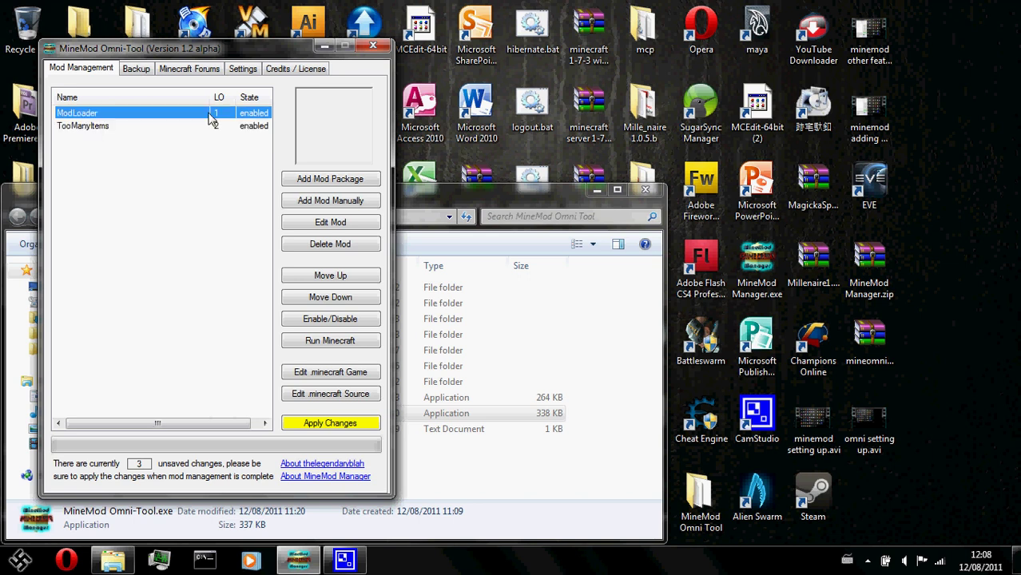
left_click(172, 126)
left_click(176, 114)
left_click(104, 127)
left_click(80, 117)
left_click(206, 126)
left_click(202, 116)
left_click(202, 128)
left_click(204, 116)
left_click(214, 128)
left_click(214, 118)
Move the TooManyItems mod above ModLoader in the load order and return it to second place.
left_click(216, 130)
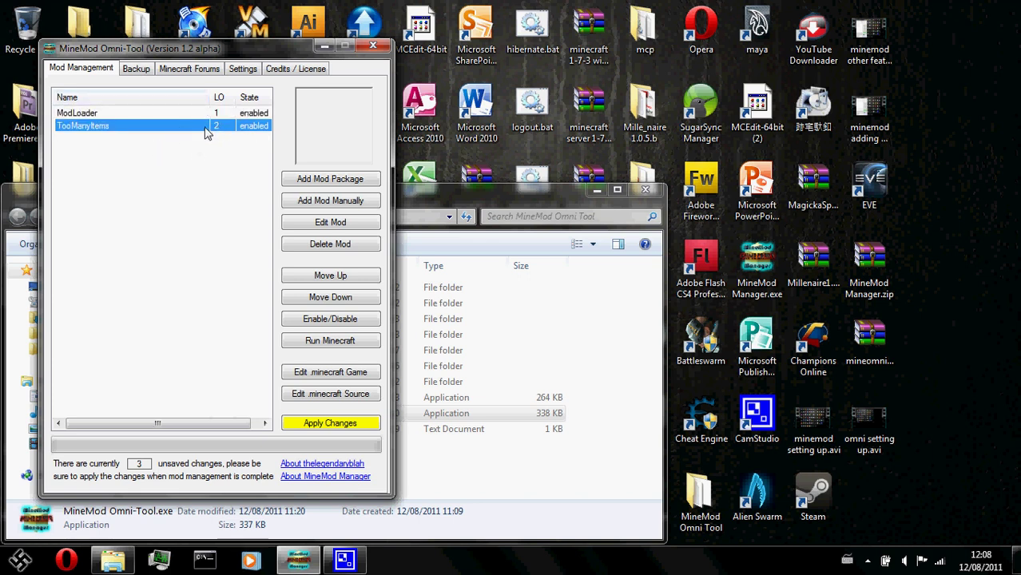
left_click(368, 277)
left_click(119, 116)
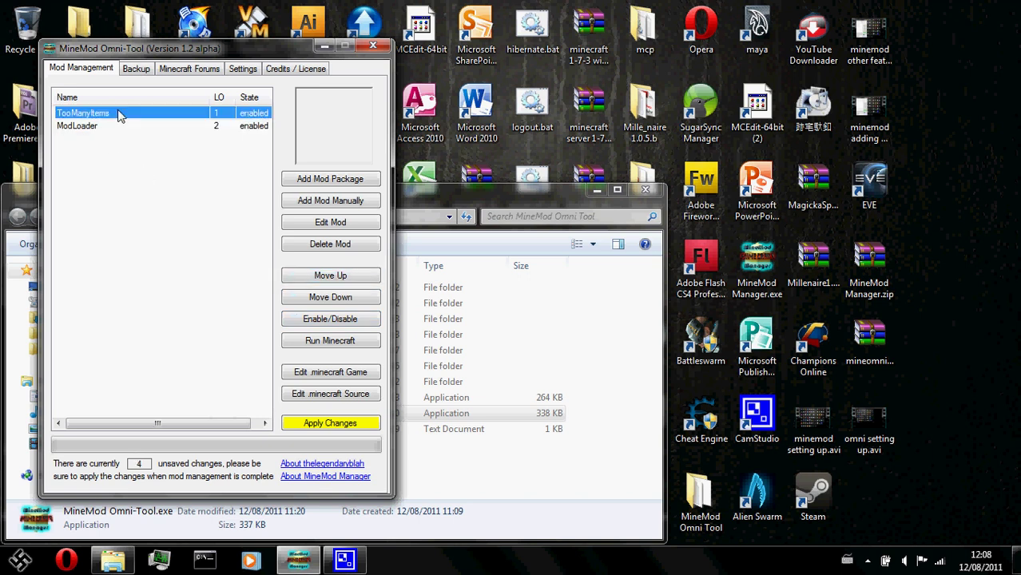
left_click(334, 299)
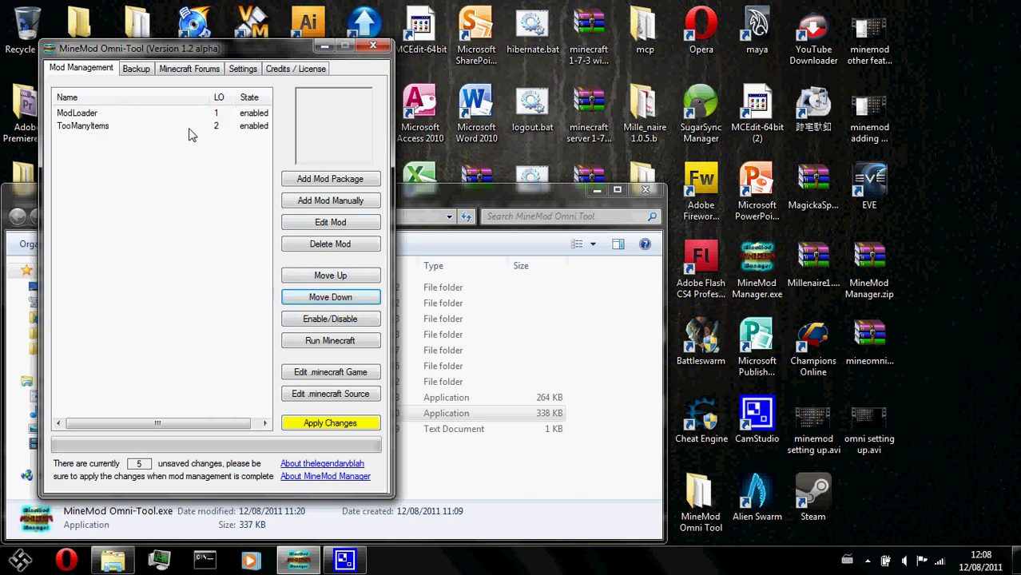
Move the TooManyItems mod up one place in the load order, above ModLoader.
left_click(100, 127)
left_click(109, 113)
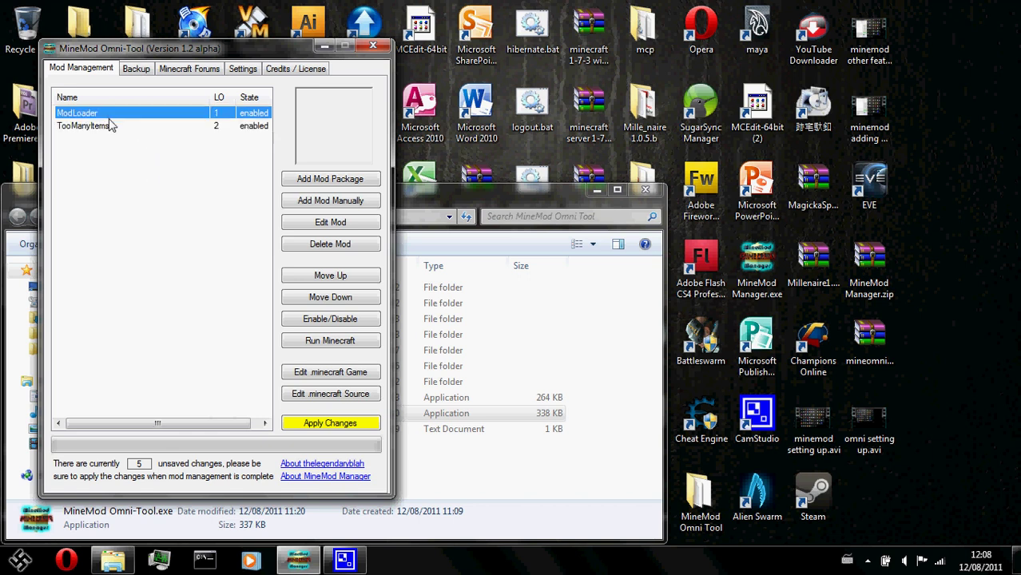
left_click(112, 126)
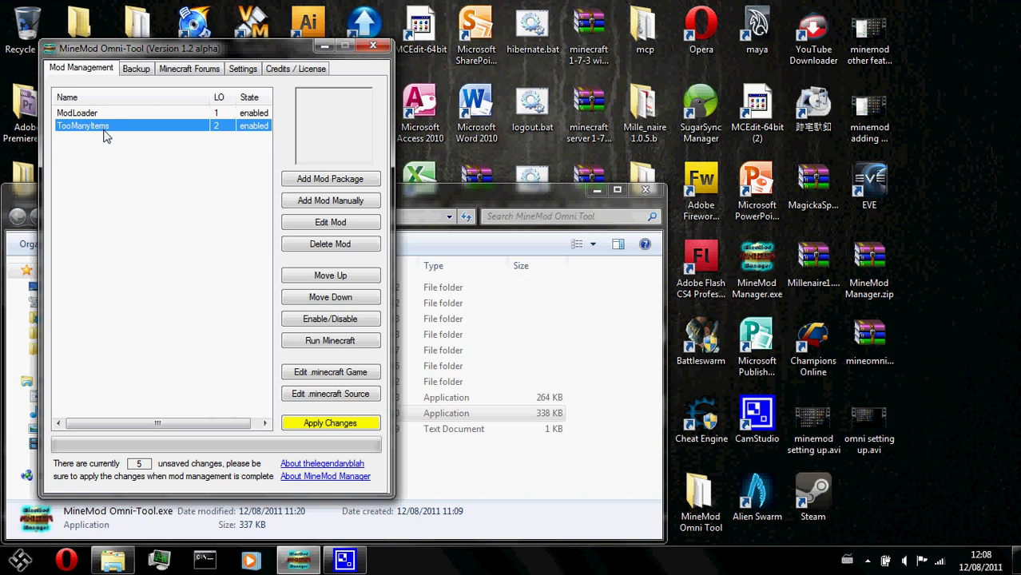
left_click(346, 277)
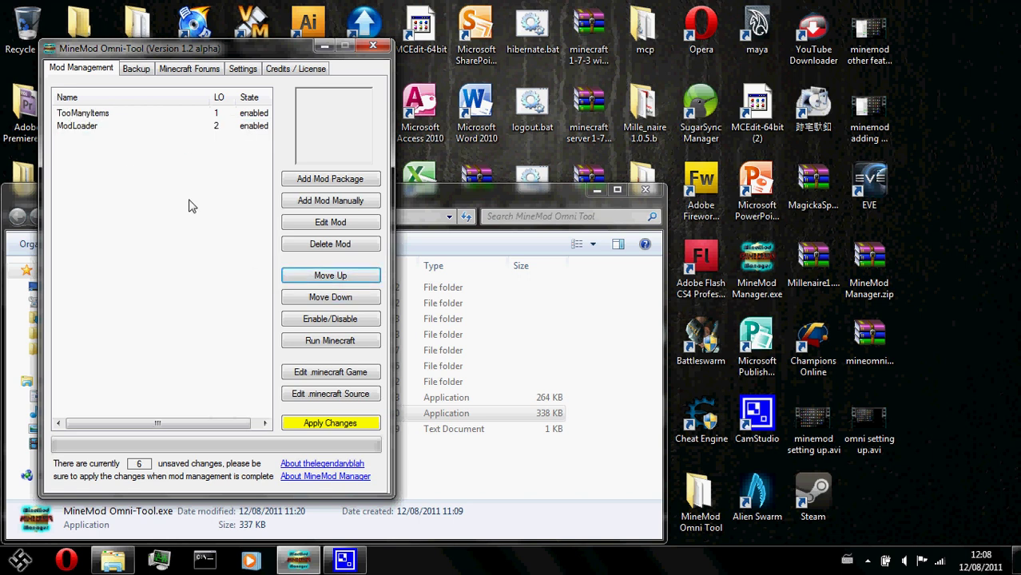
Move the TooManyItems mod down one place in the load order, below ModLoader.
left_click(119, 117)
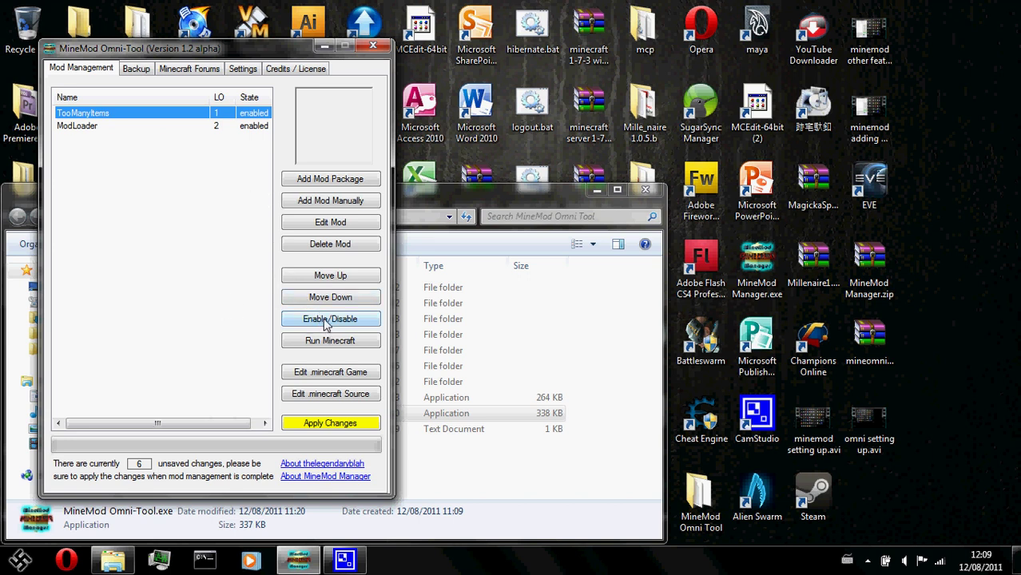
left_click(105, 129)
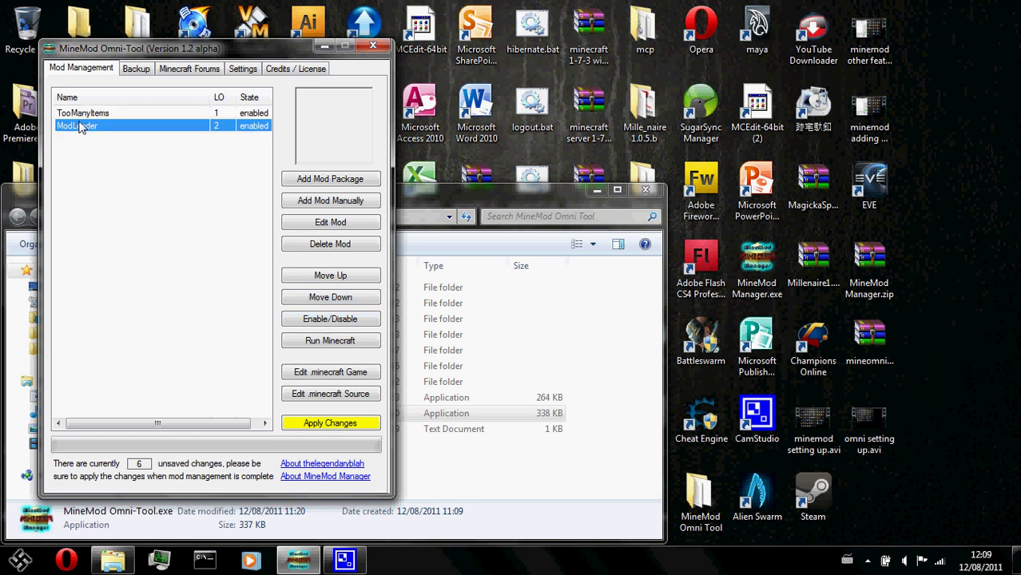
left_click(78, 113)
left_click(330, 297)
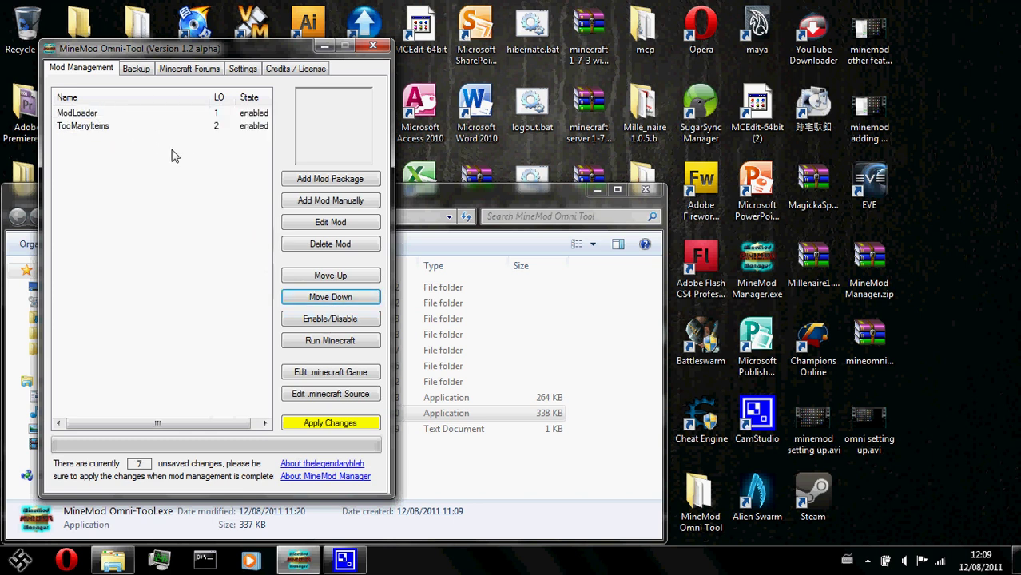
Toggle the enabled state of the TooManyItems mod to disable it.
left_click(96, 129)
left_click(112, 163)
left_click(92, 130)
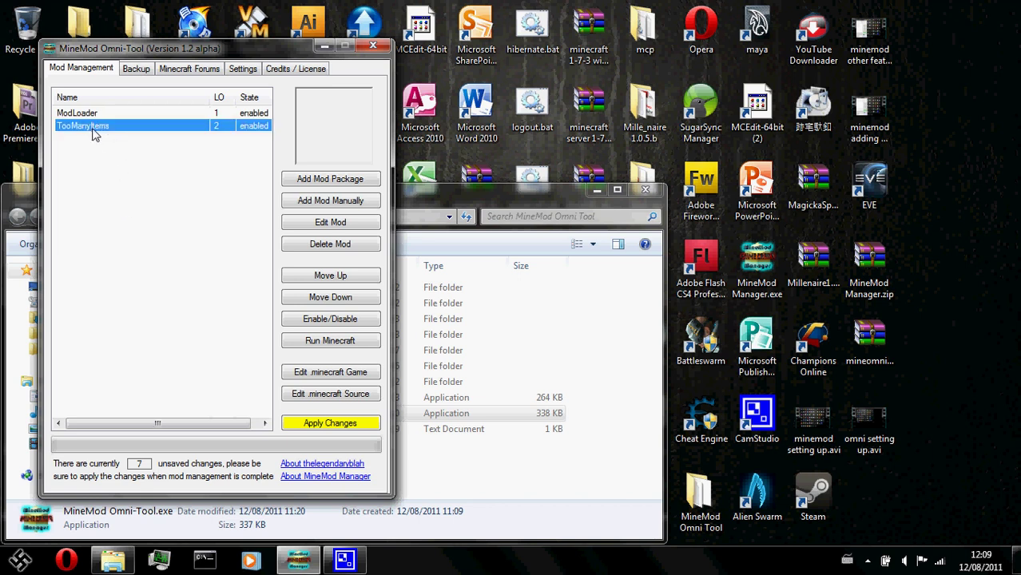
left_click(368, 323)
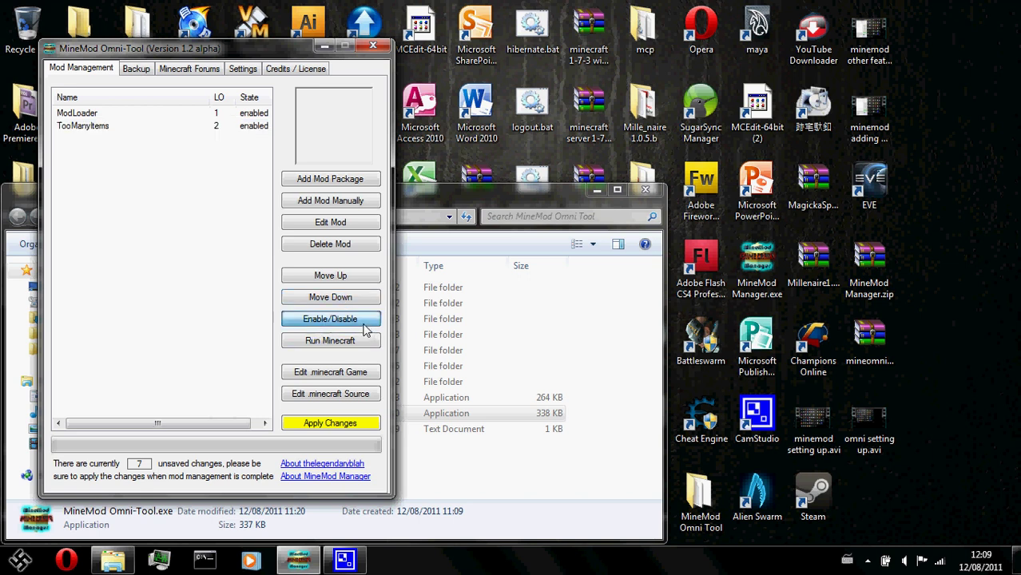
Run Minecraft from the mod manager without applying the pending changes, and start the game in offline mode.
left_click(81, 129)
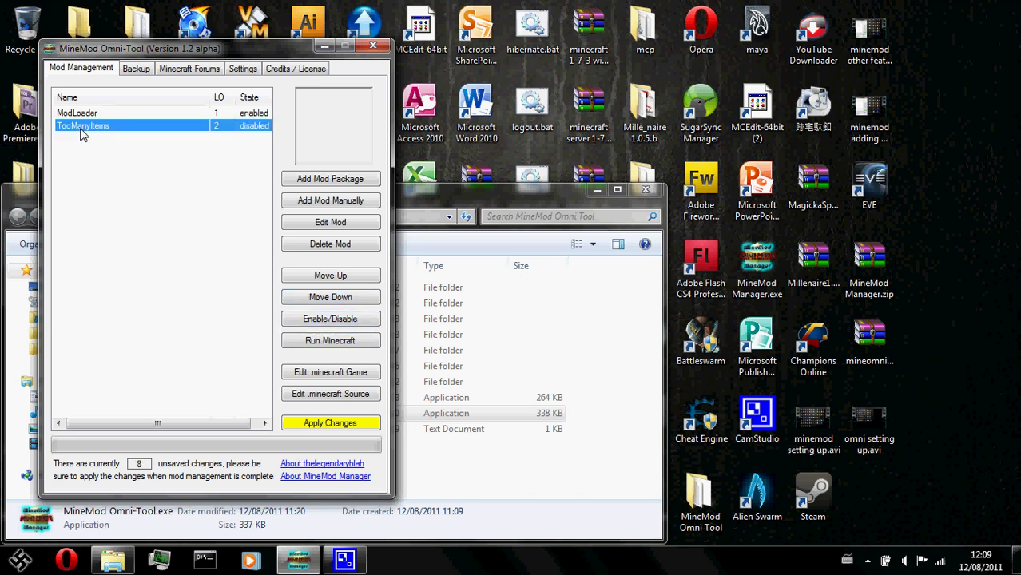
left_click(332, 350)
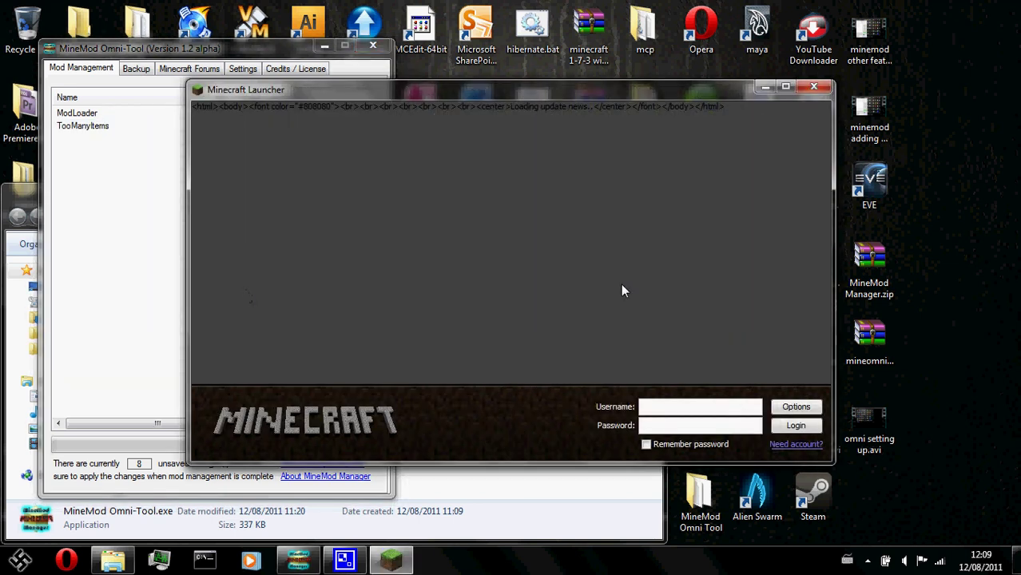
left_click(818, 428)
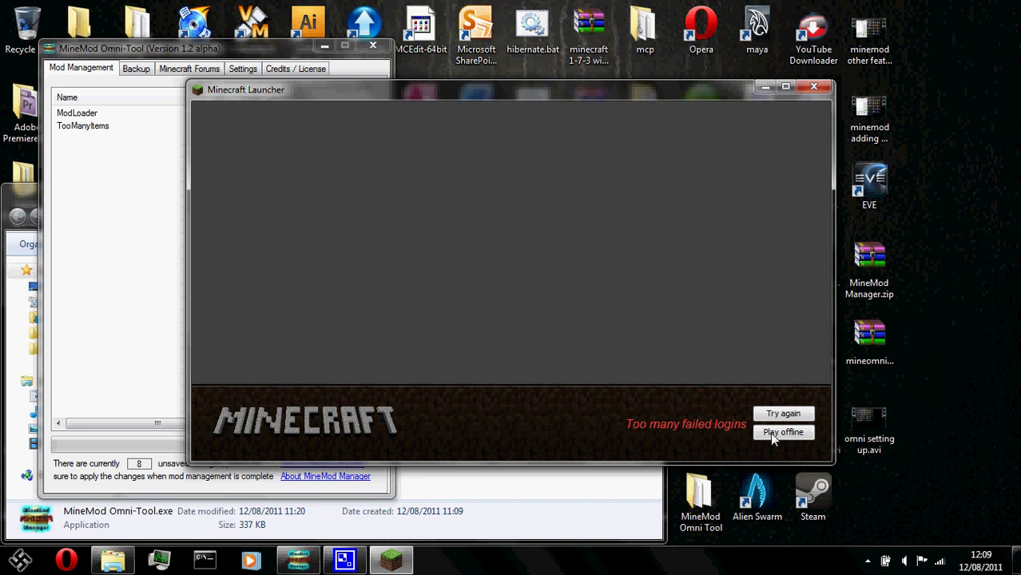
left_click(772, 433)
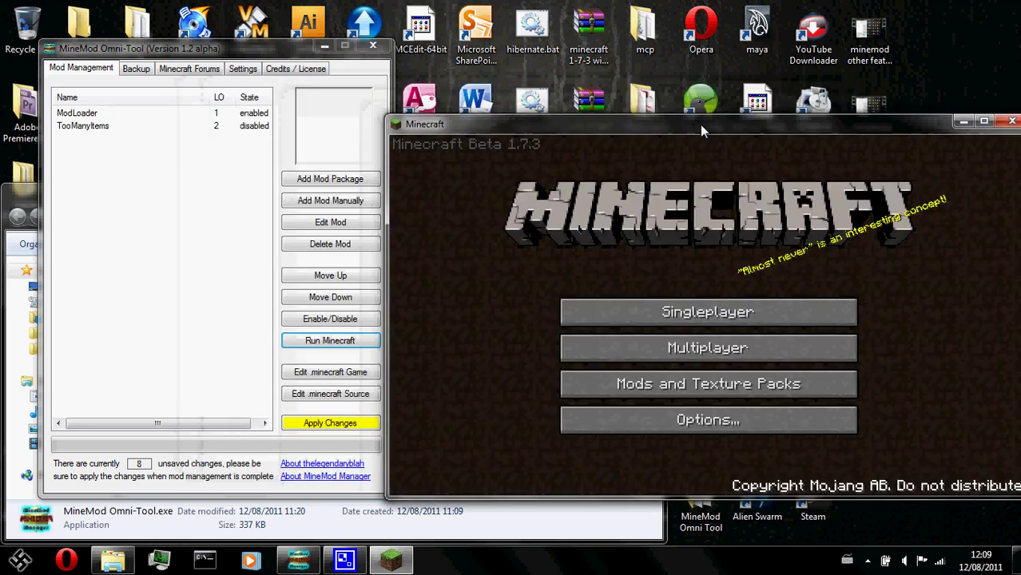
Move the game window clear of the mod manager's list and load the single-player save New World.
left_click_drag(700, 124, 648, 118)
left_click(621, 304)
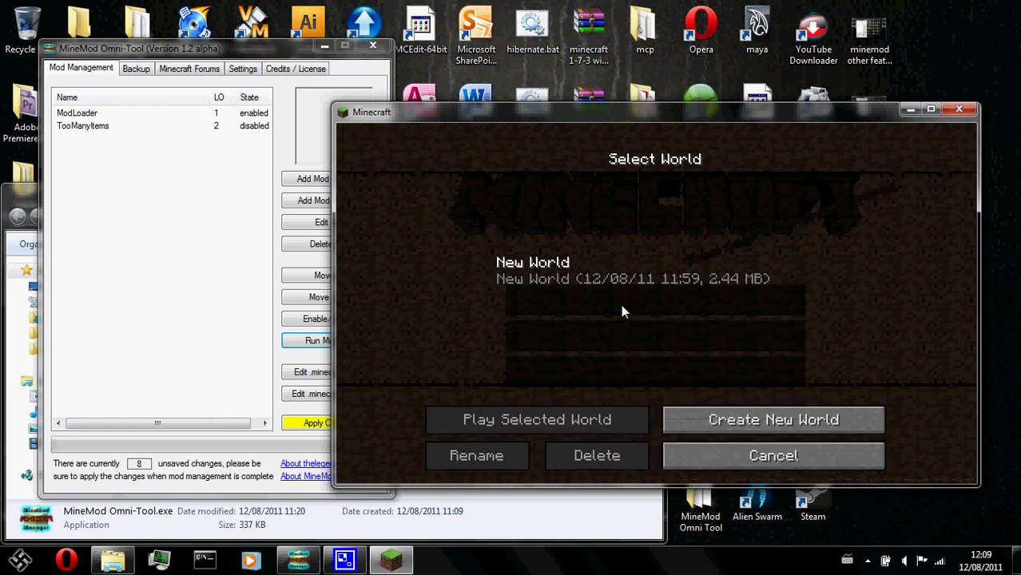
left_click(593, 305)
left_click(572, 415)
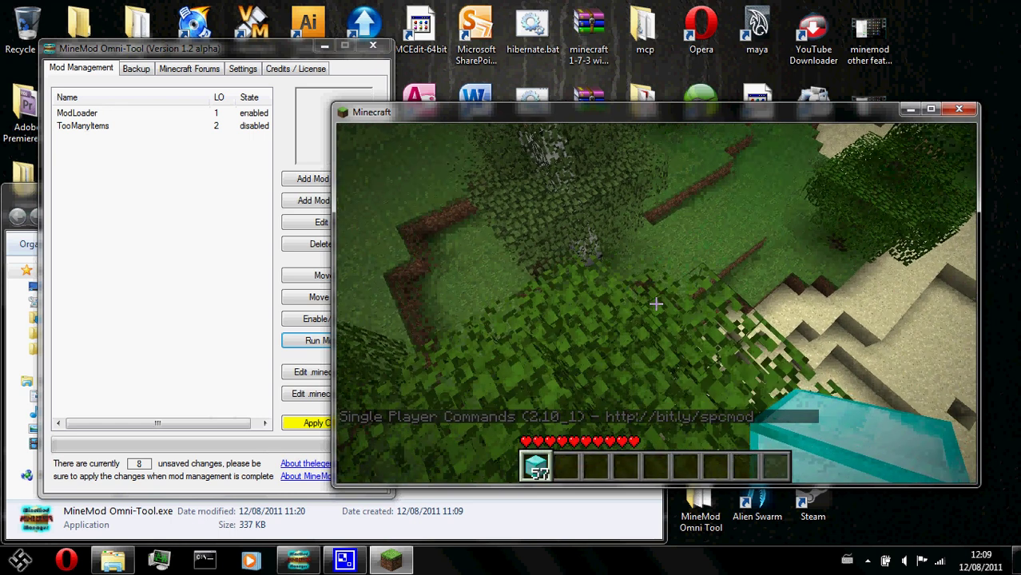
Examine the in-game inventory for the TooManyItems interface, and return to the game.
key("t")
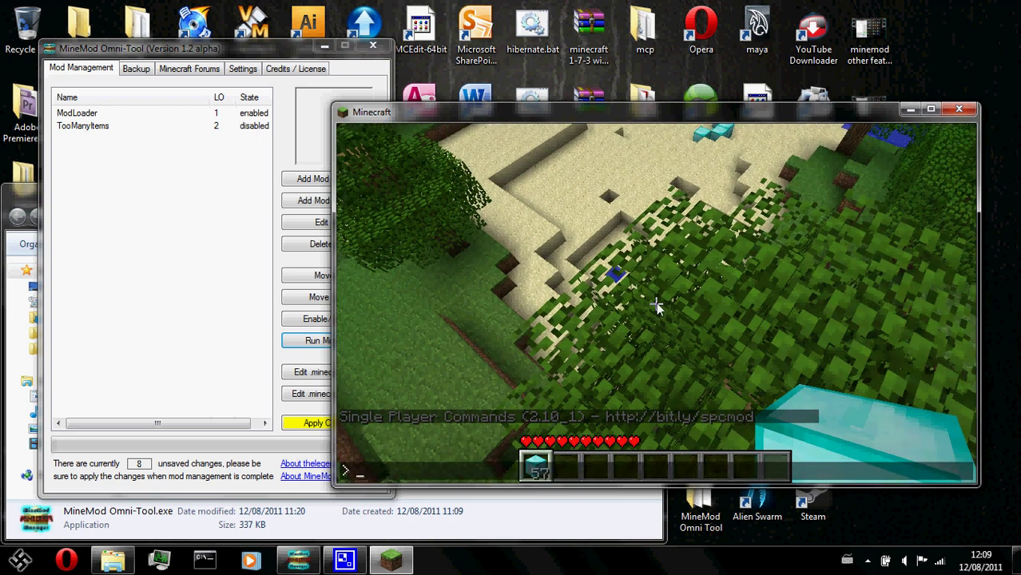
key("Escape")
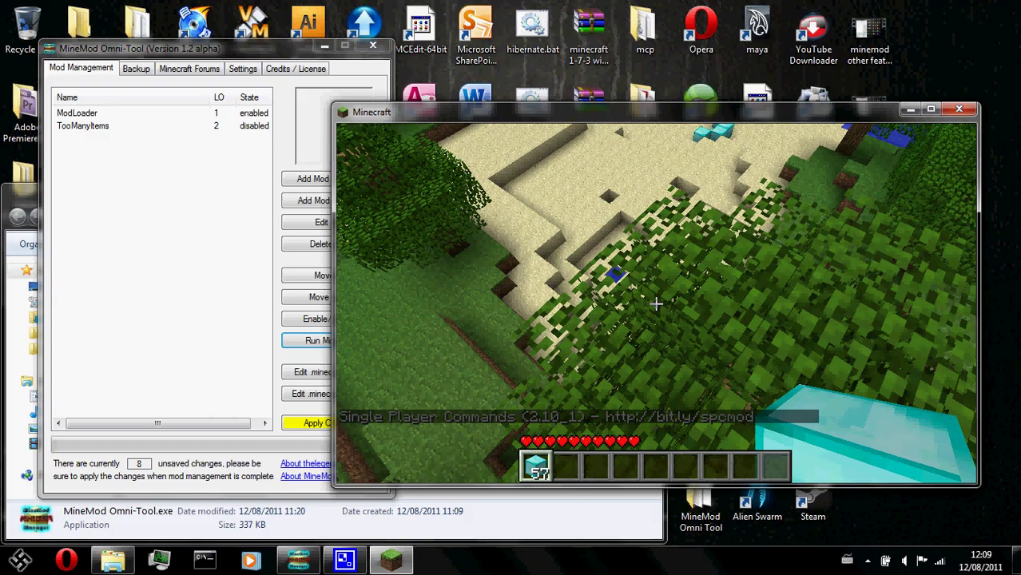
key("w")
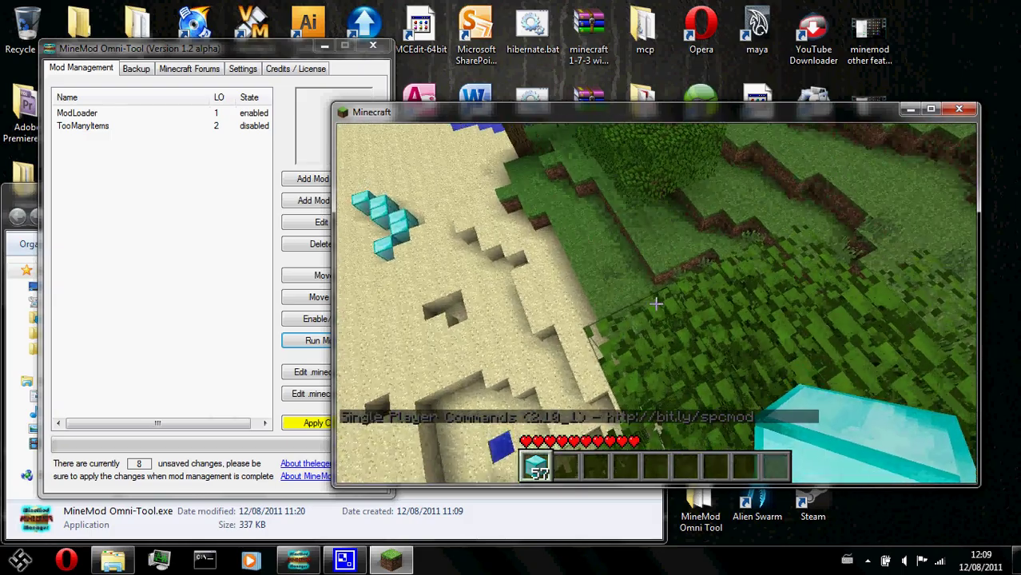
key("w")
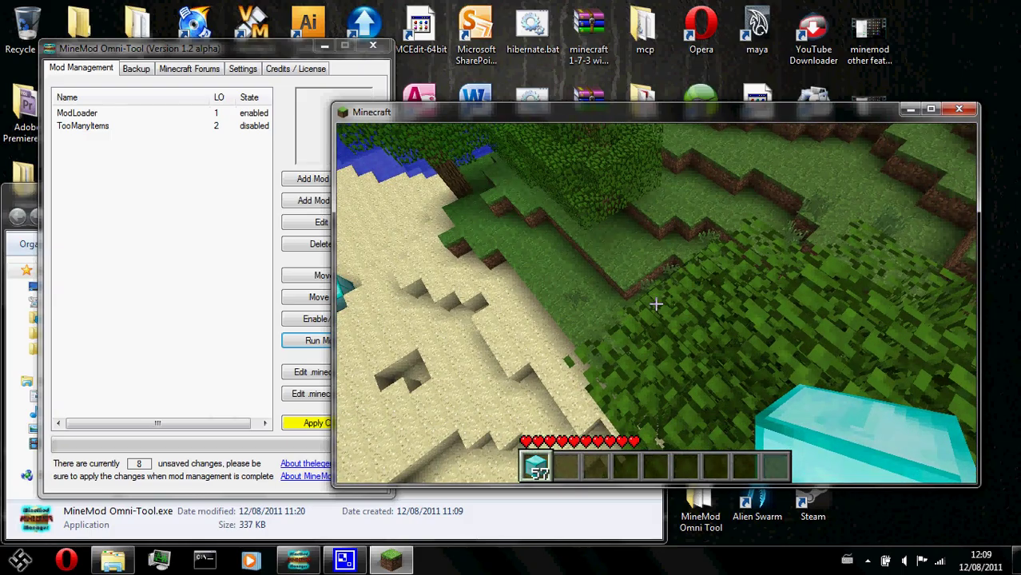
key("e")
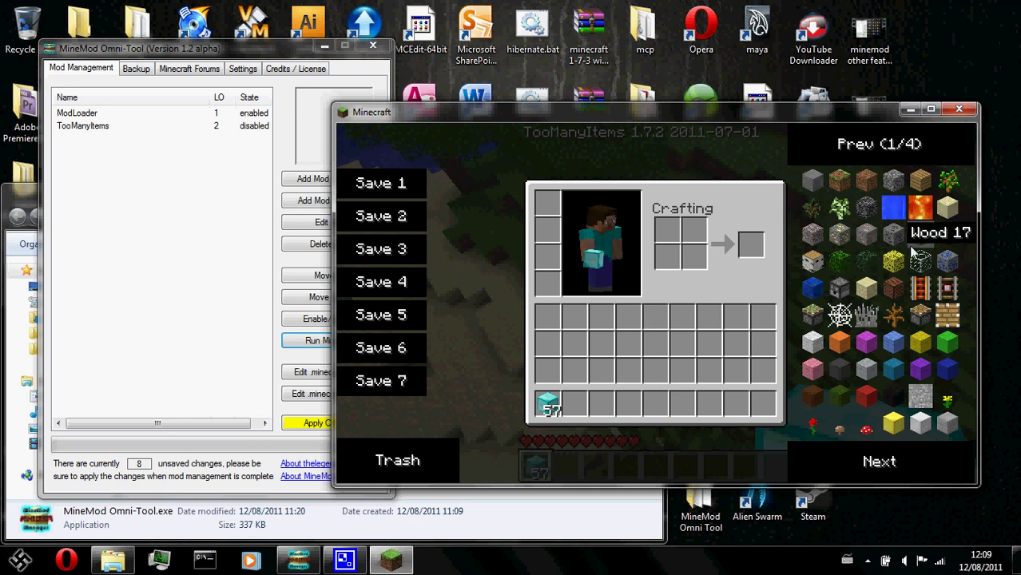
key("e")
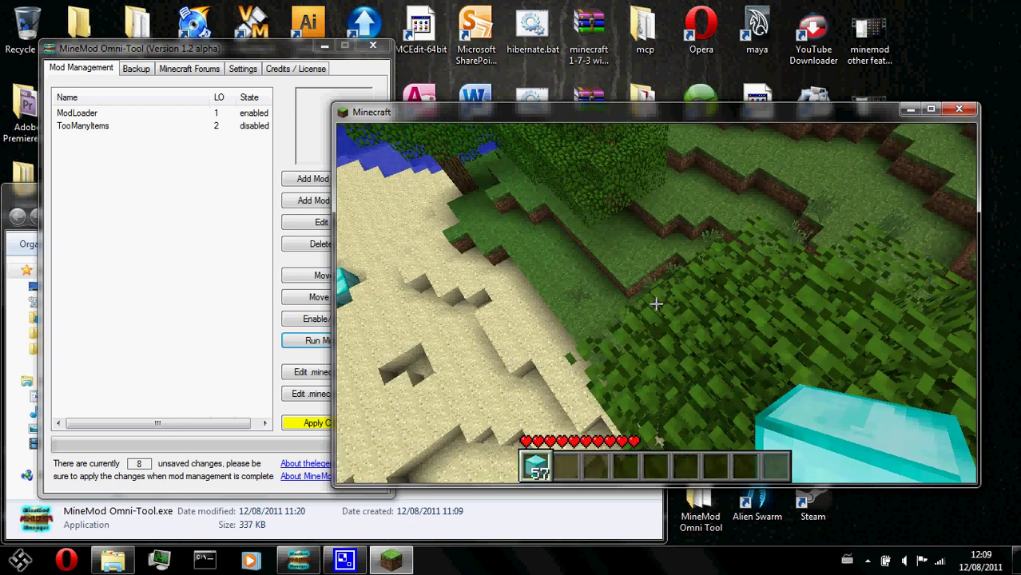
Save and quit the world to the title screen, and close Minecraft.
key("Escape")
left_click(667, 391)
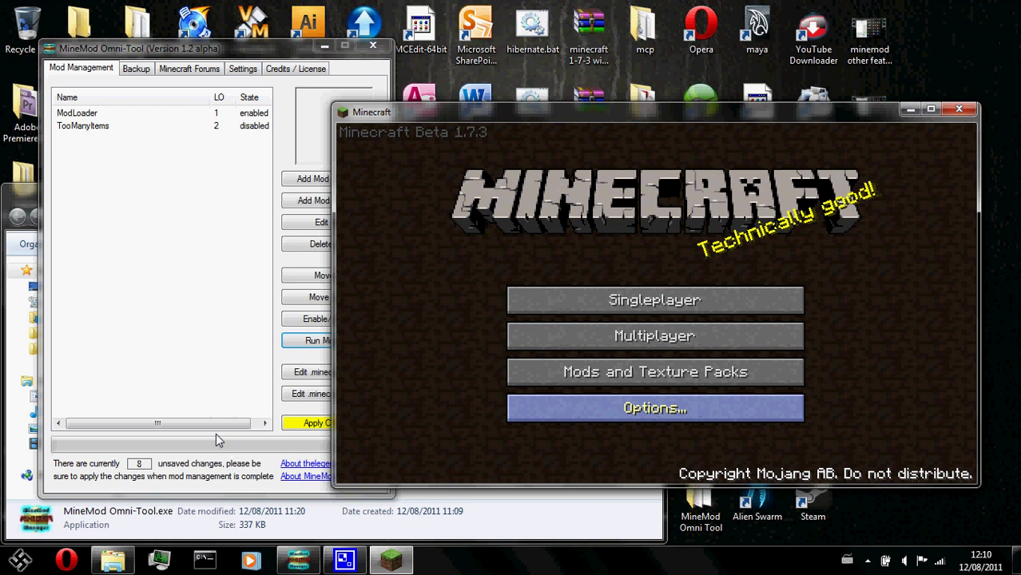
left_click(216, 435)
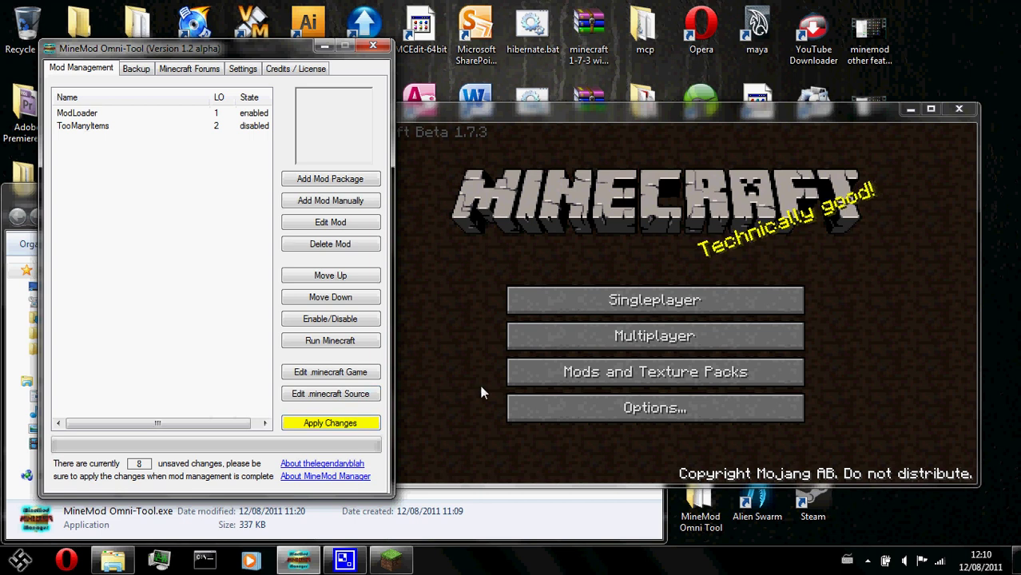
left_click(808, 221)
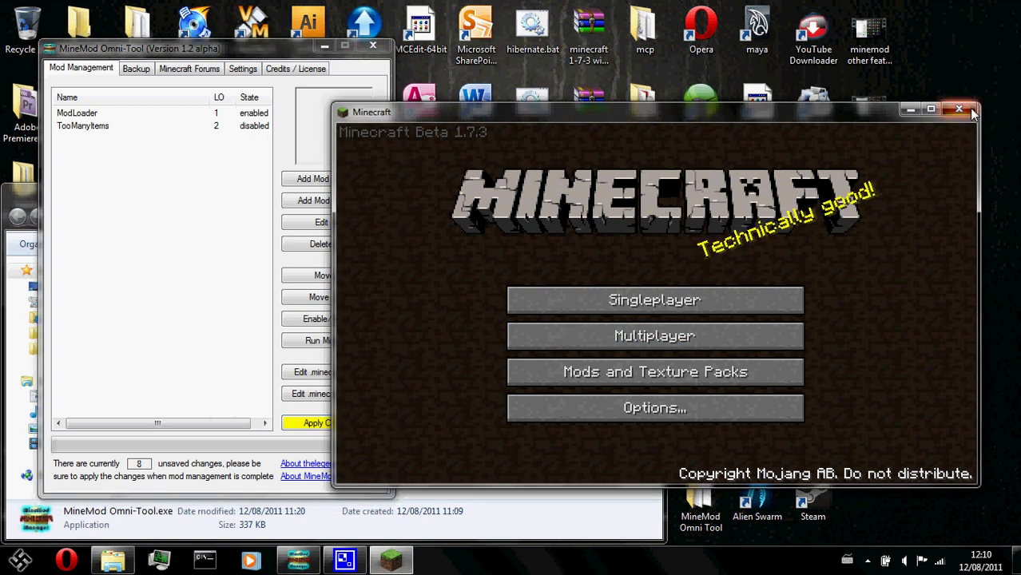
left_click(965, 109)
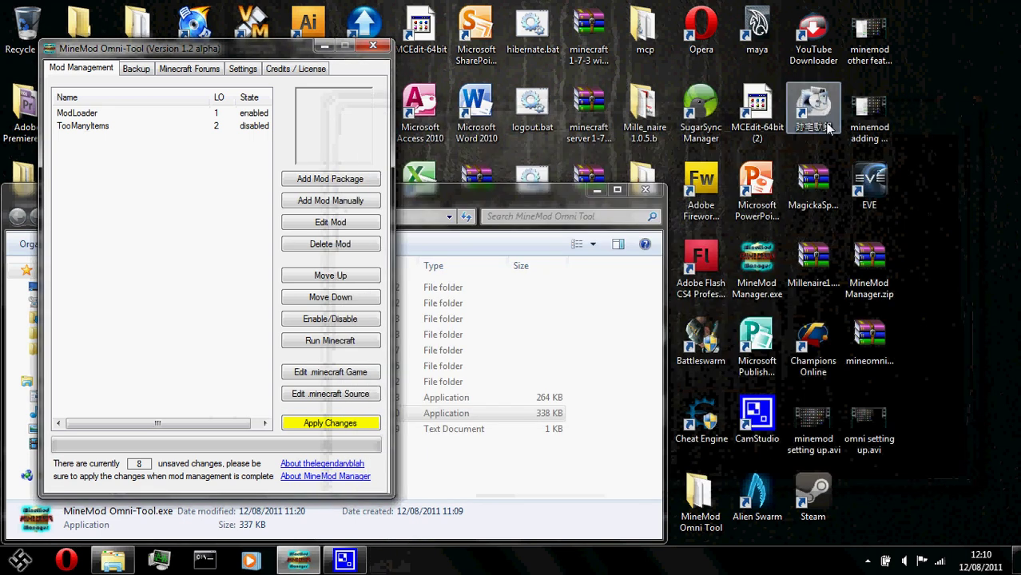
Apply the pending mod changes, dismiss the completion dialog and return to the mod manager.
left_click(329, 425)
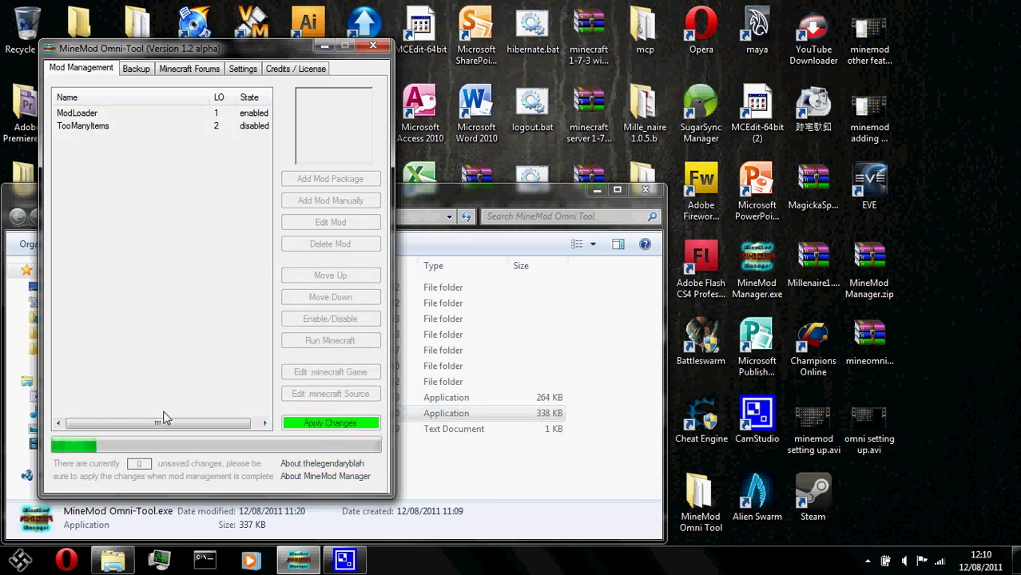
left_click(459, 464)
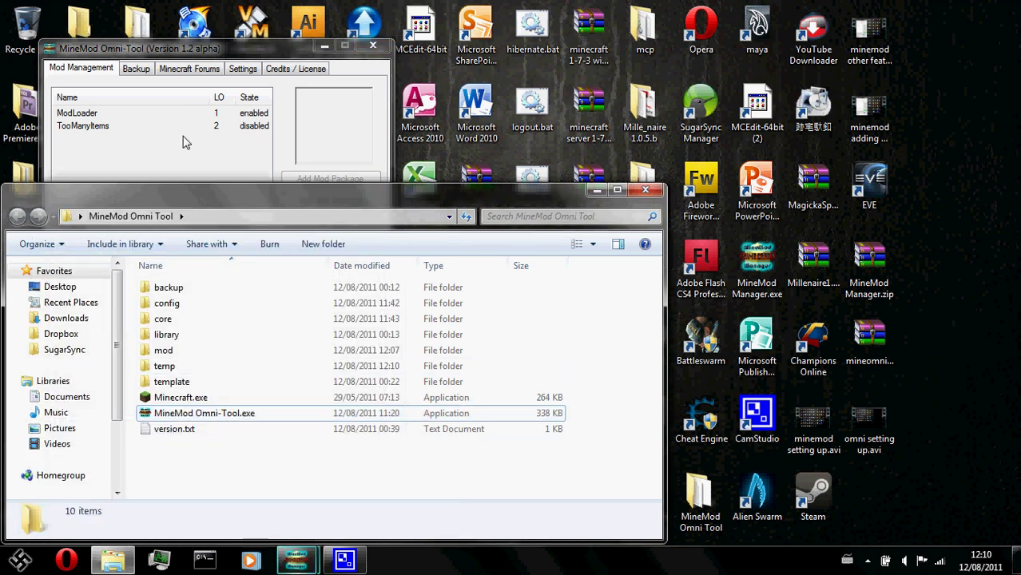
left_click(538, 326)
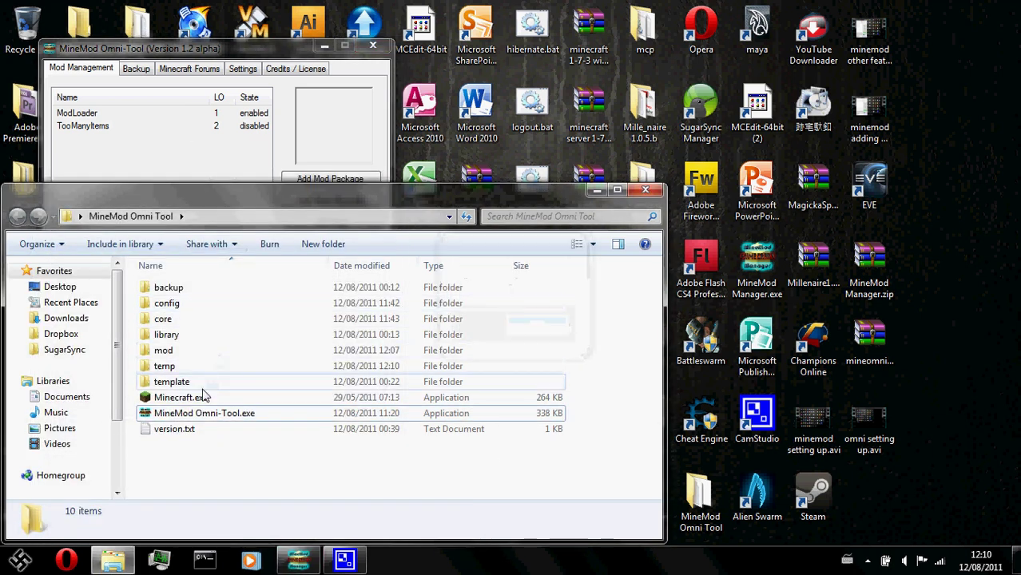
left_click(240, 163)
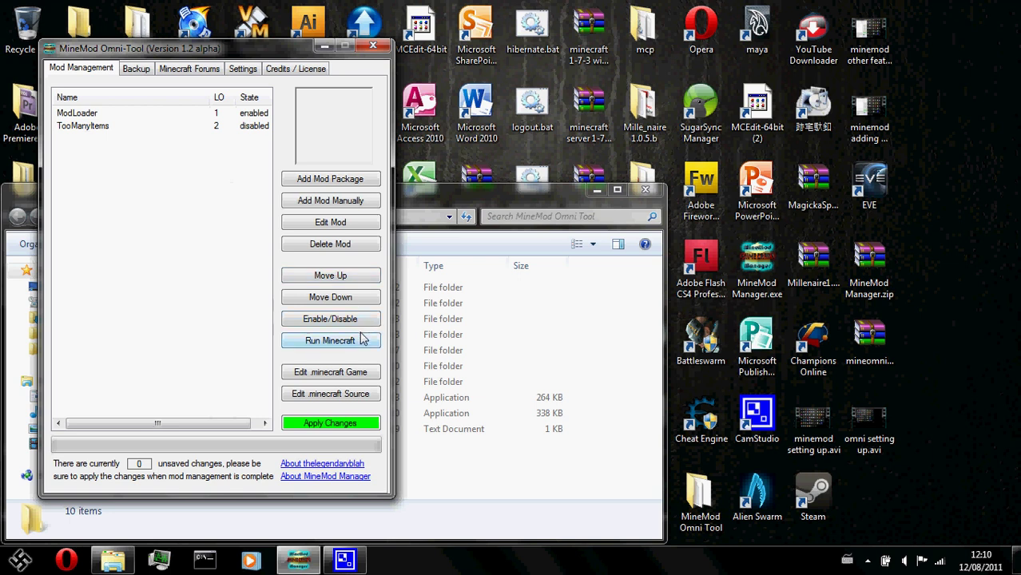
Run Minecraft offline from the mod manager and maximize the game window.
left_click(334, 342)
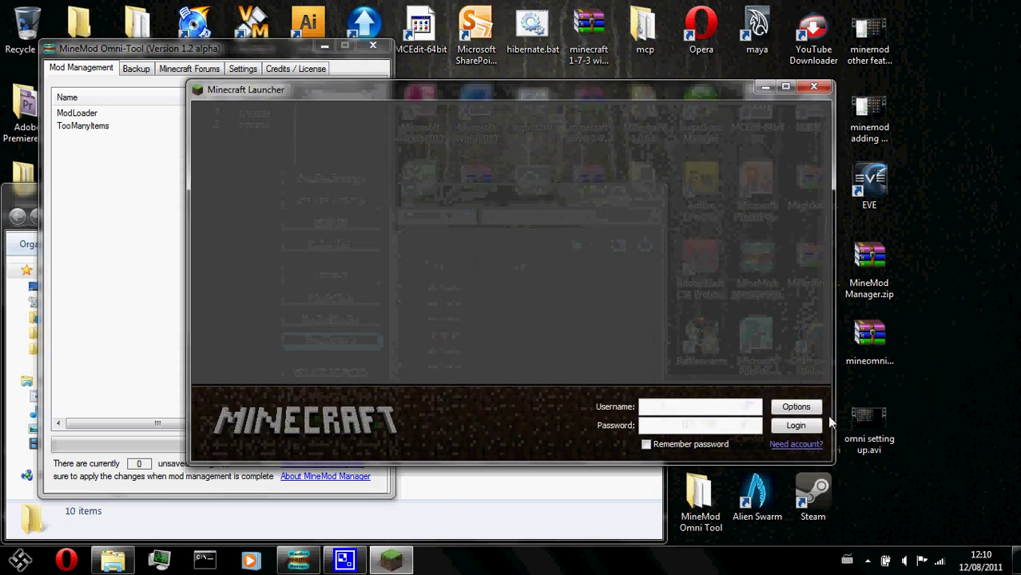
left_click(818, 425)
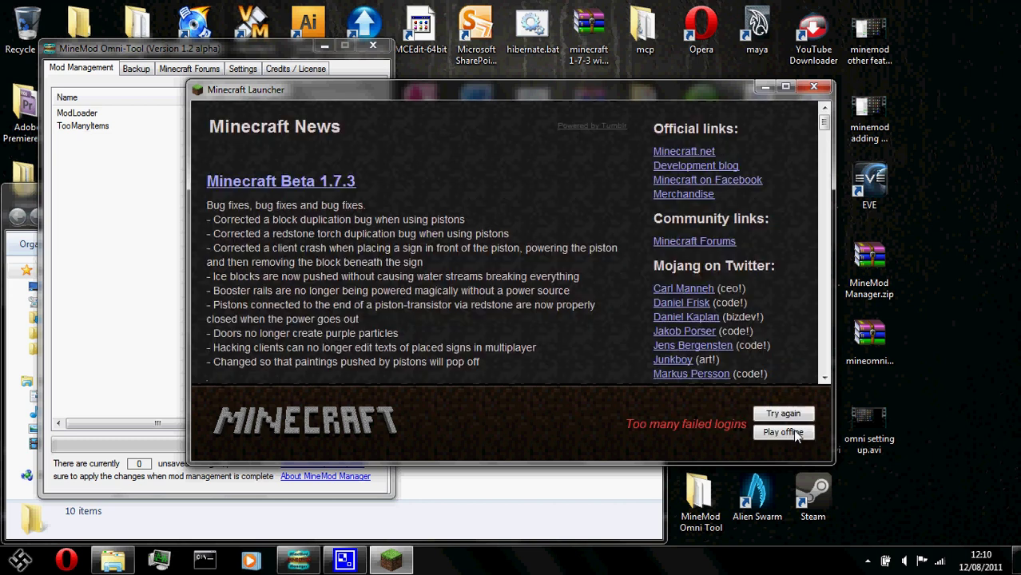
left_click(793, 429)
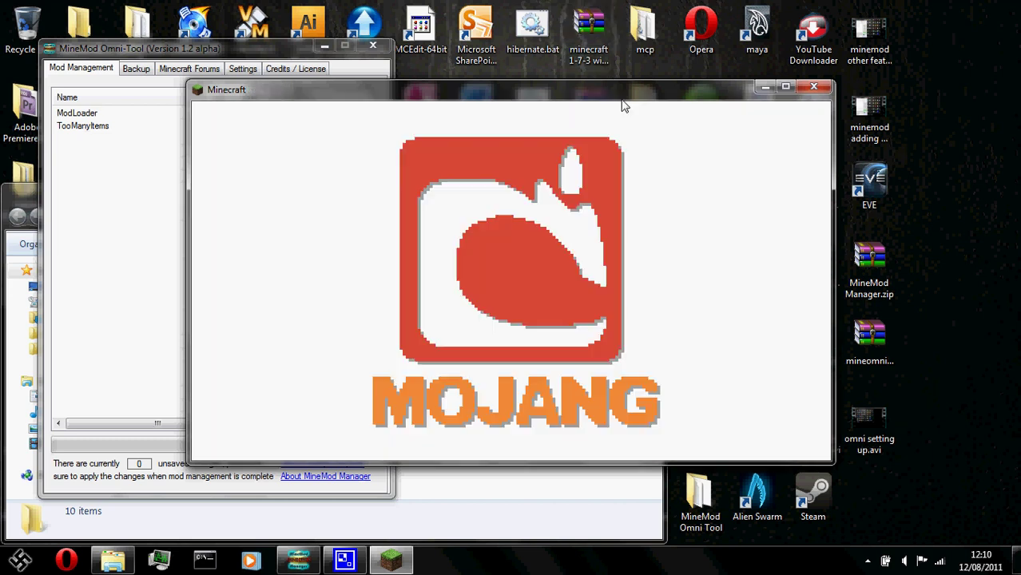
left_click_drag(624, 90, 616, 2)
Load the single-player save New World and check its inventory screen for the TooManyItems interface.
left_click(536, 237)
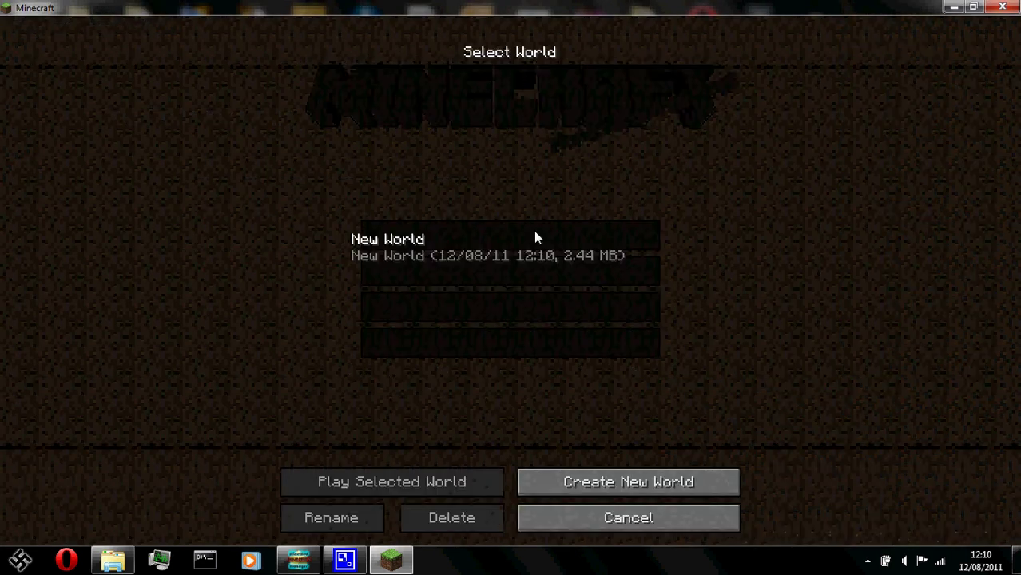
left_click(536, 238)
left_click(408, 486)
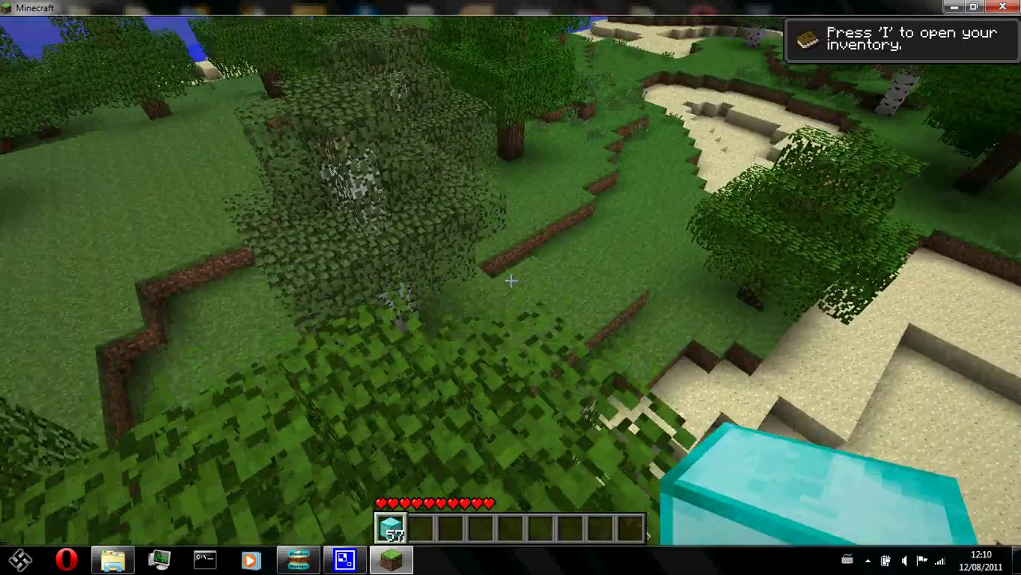
key("i")
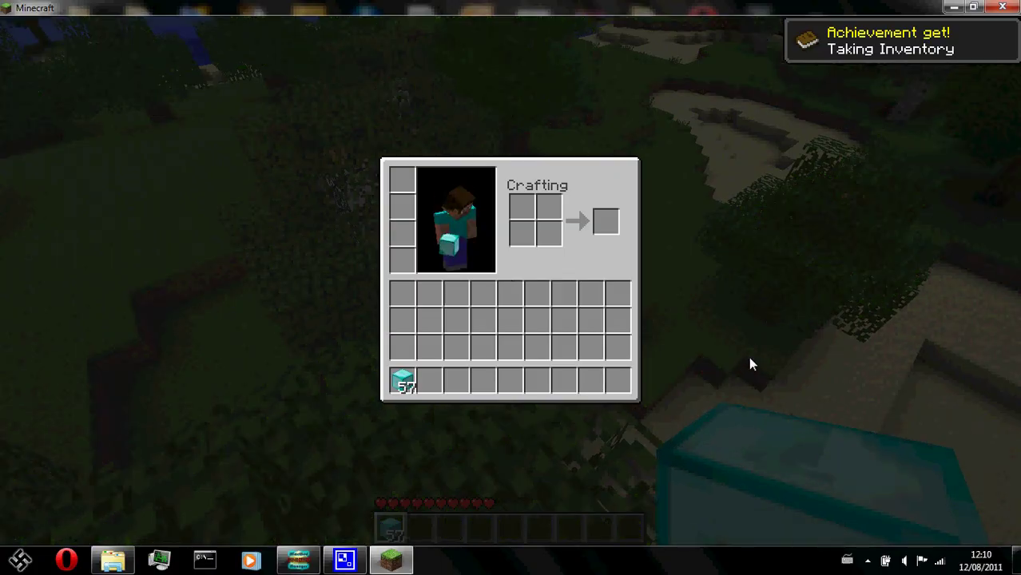
key("e")
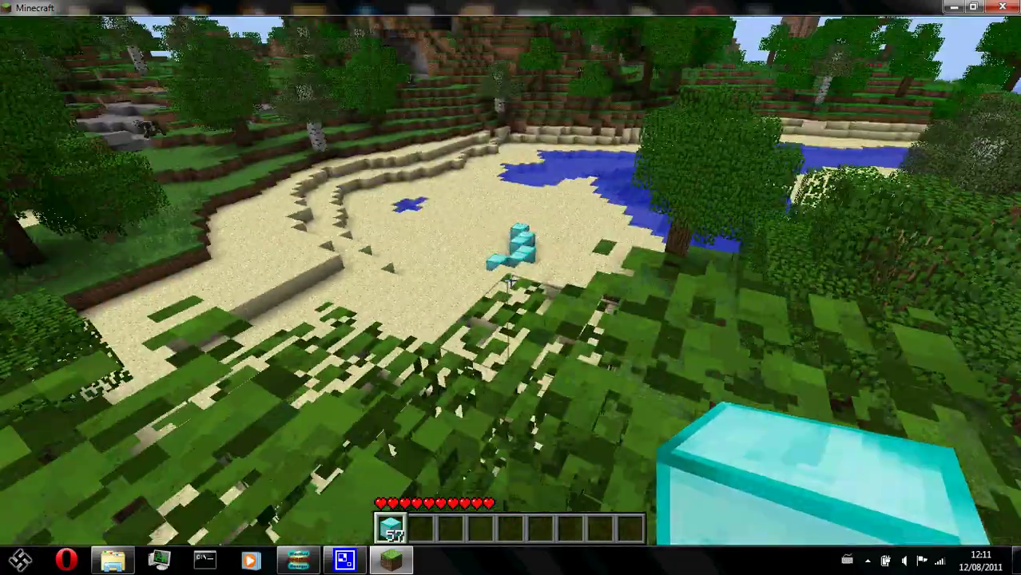
Place nine diamond blocks around the player on top of the tree leaves.
right_click(510, 280)
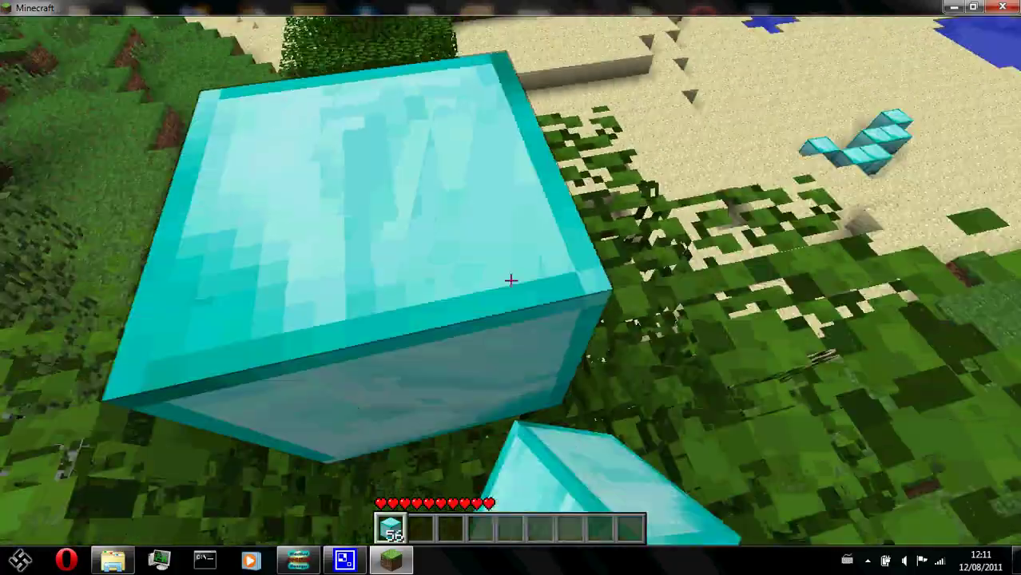
right_click(511, 280)
right_click(511, 281)
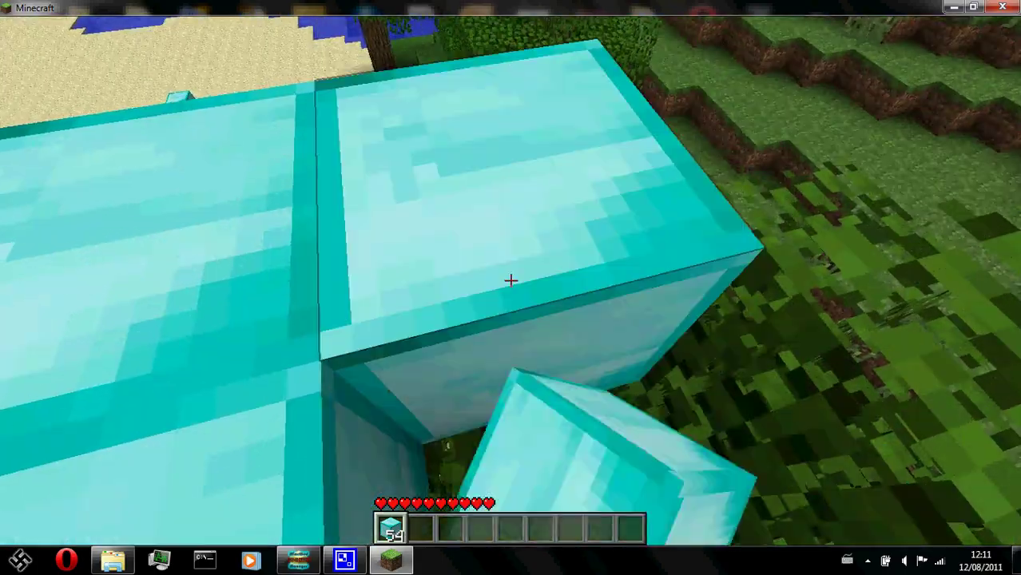
right_click(511, 280)
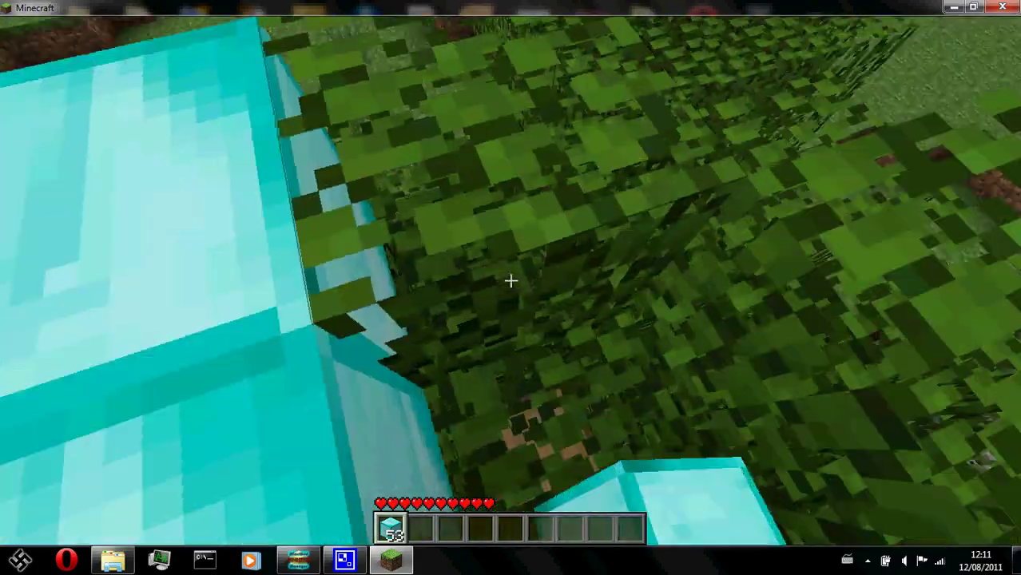
right_click(510, 281)
right_click(511, 280)
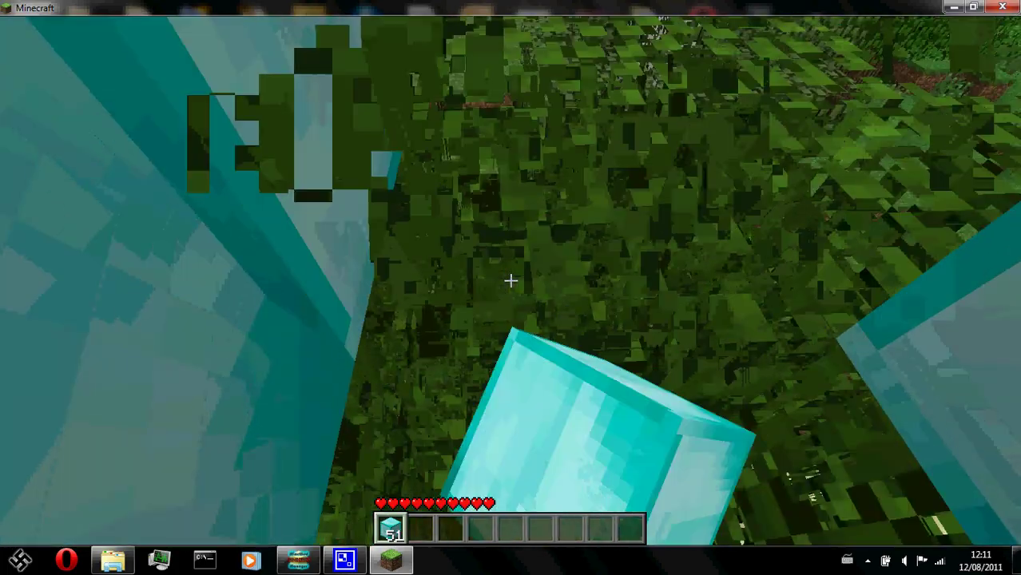
right_click(510, 281)
right_click(511, 280)
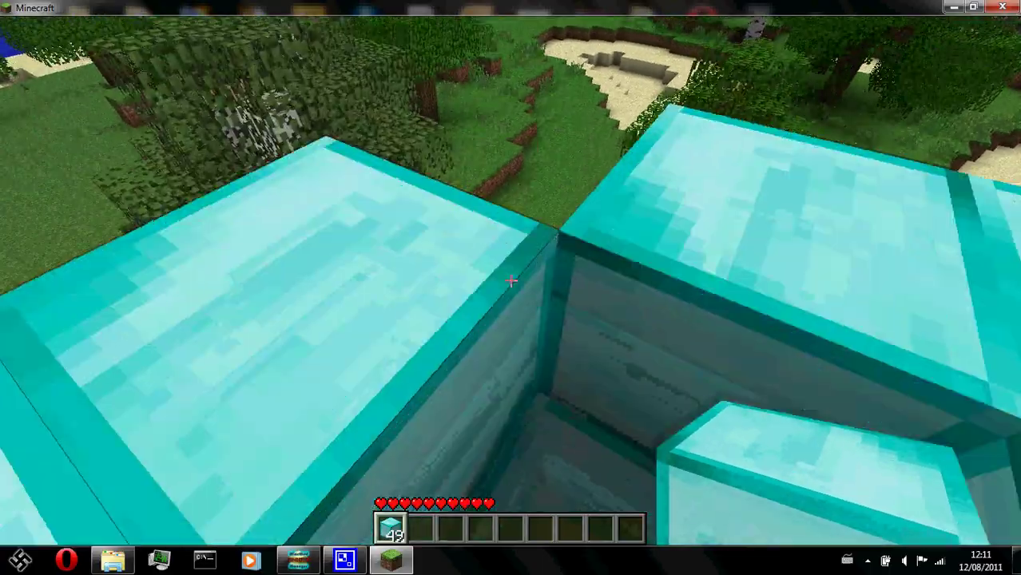
right_click(511, 281)
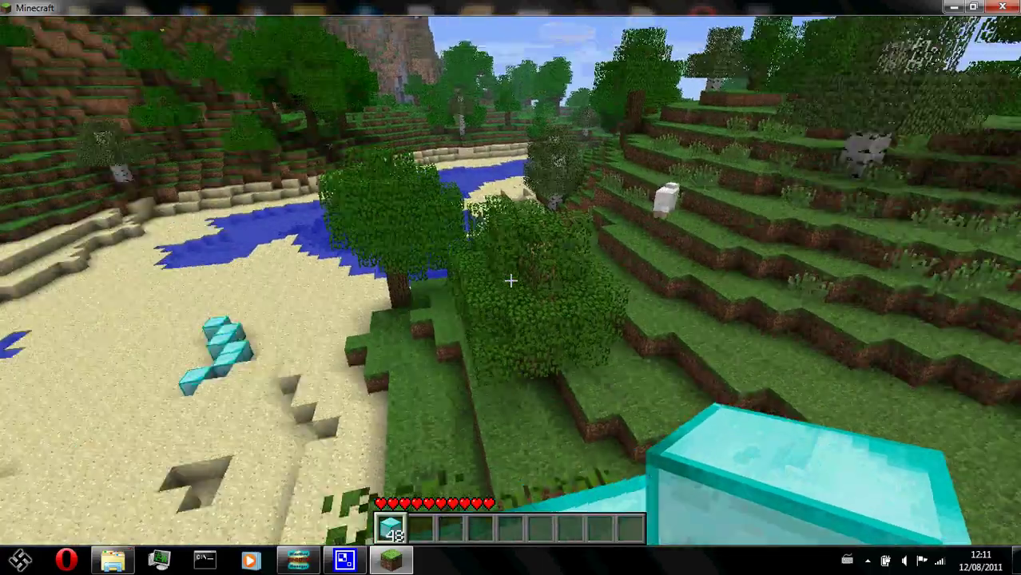
Leave the world for the title screen and close the maximized Minecraft window.
key("Escape")
left_click(496, 324)
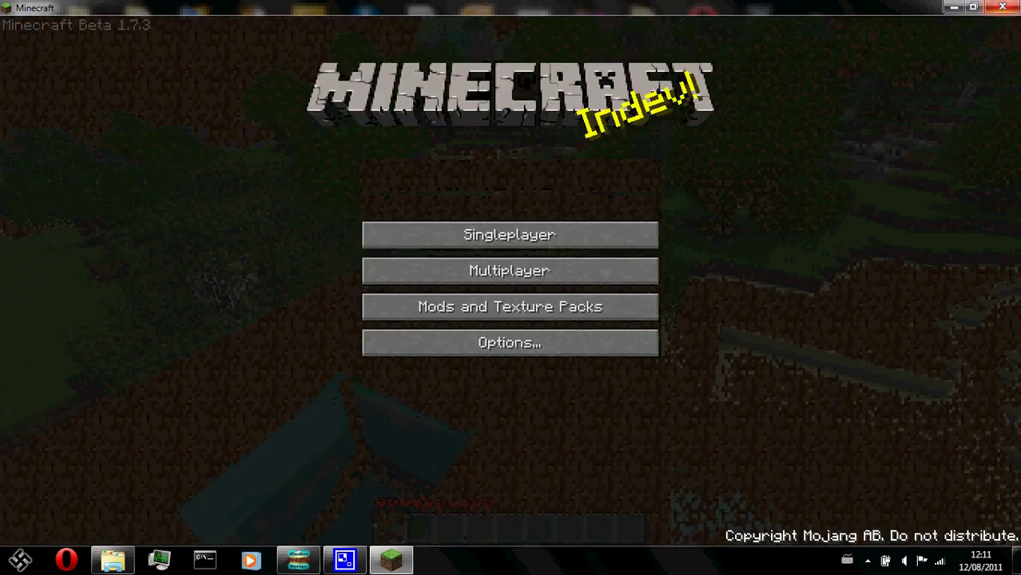
key("alt+F4")
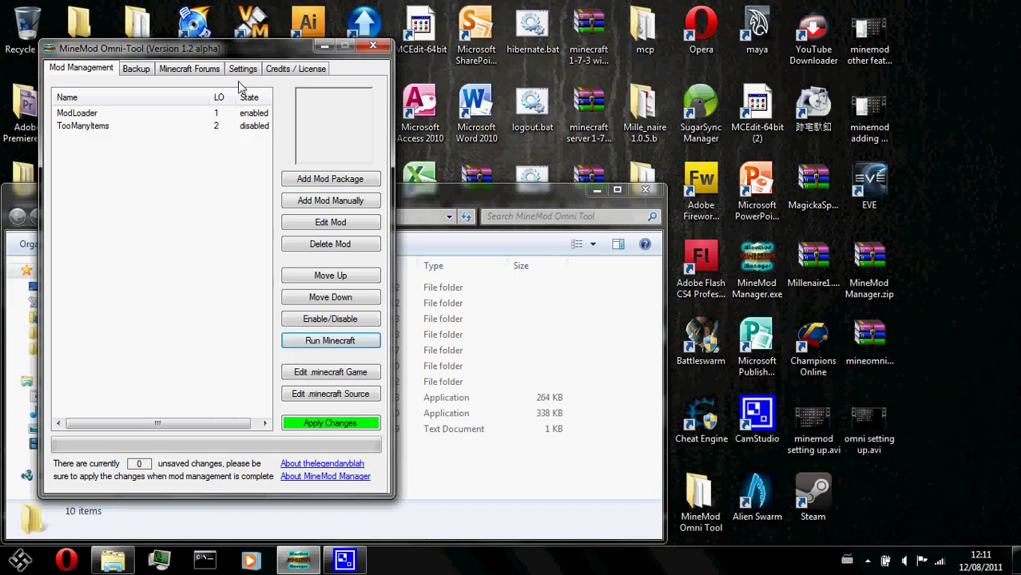
Enable the TooManyItems mod again in the mod list.
left_click(164, 118)
left_click(164, 128)
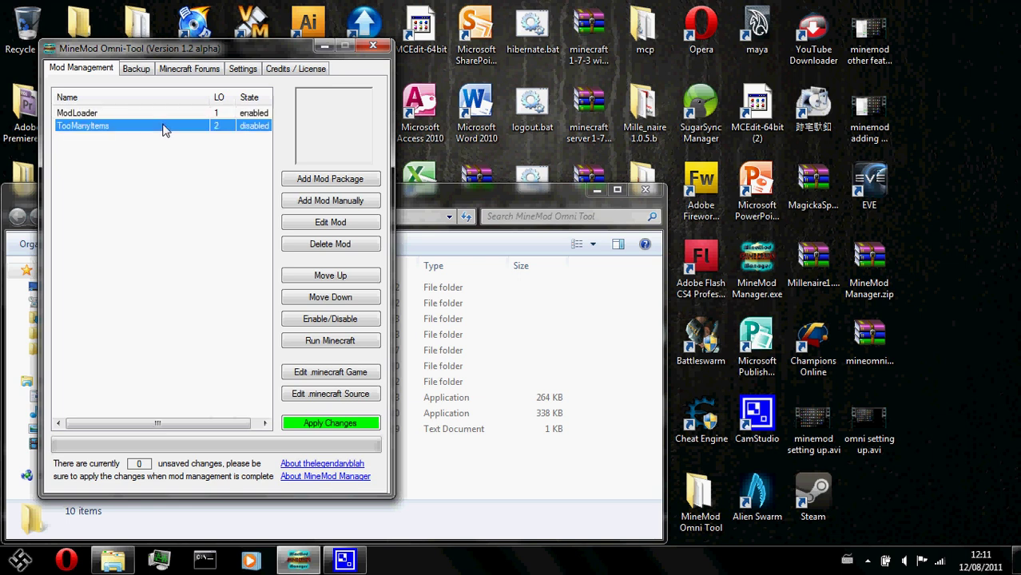
left_click(316, 323)
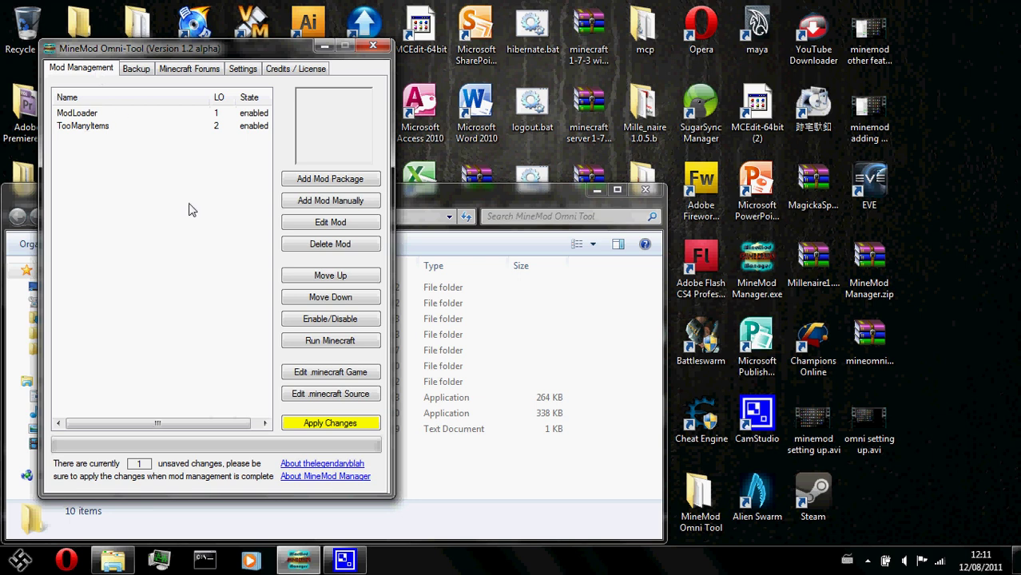
Look over the Backup, Minecraft Forums and Settings sections of the mod manager, and return to the mod list.
left_click(137, 70)
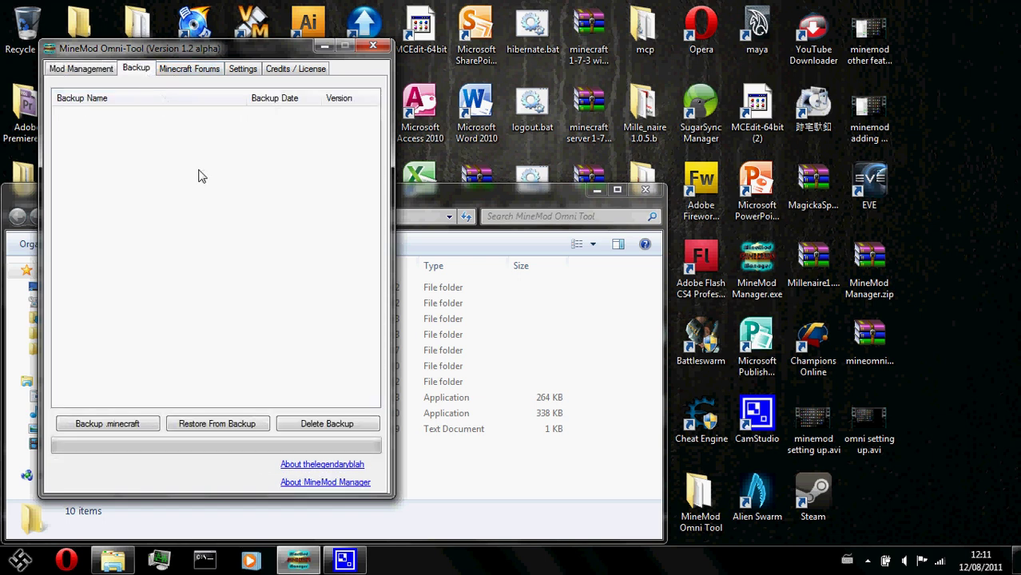
left_click(200, 72)
left_click(244, 69)
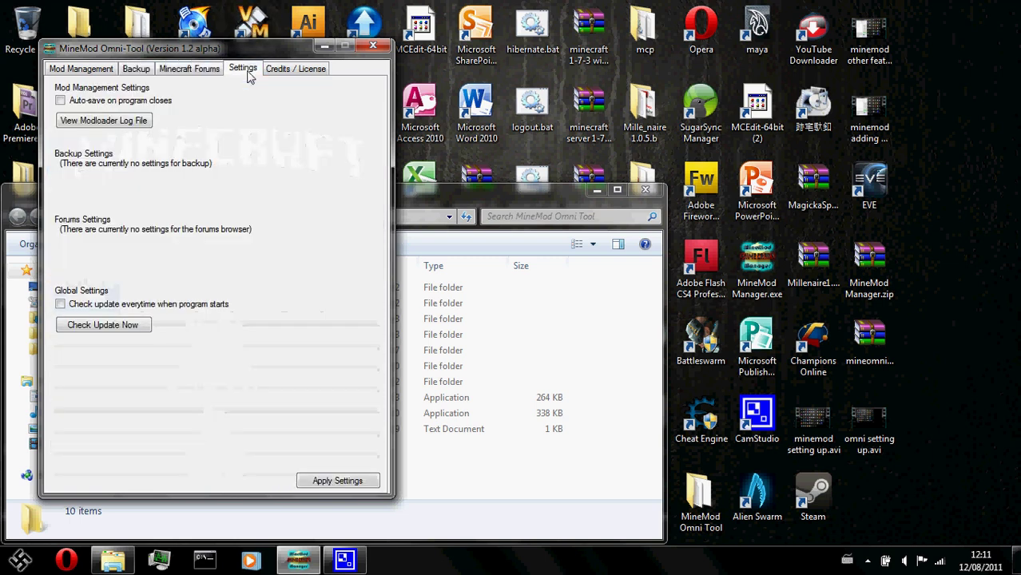
left_click(200, 71)
left_click(135, 70)
left_click(83, 70)
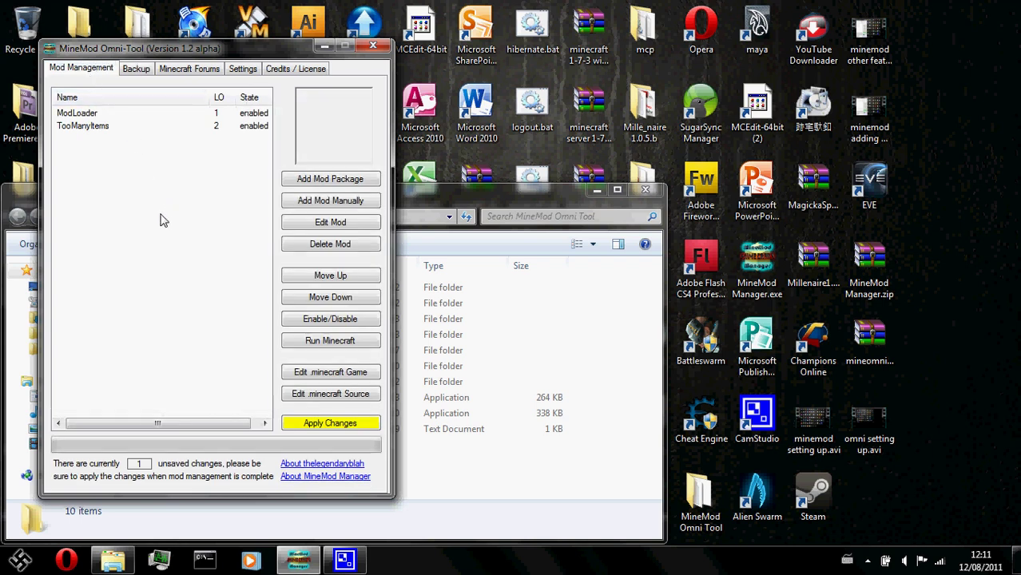